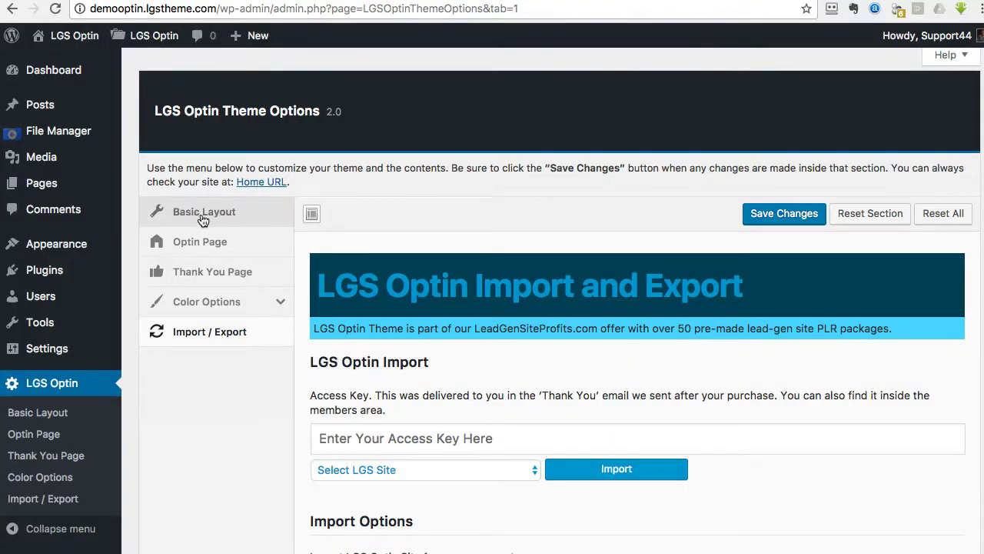
Switch to the Basic Layout section to see the favicon and logo settings.
{"action": "left_click", "coordinate": [212, 218]}
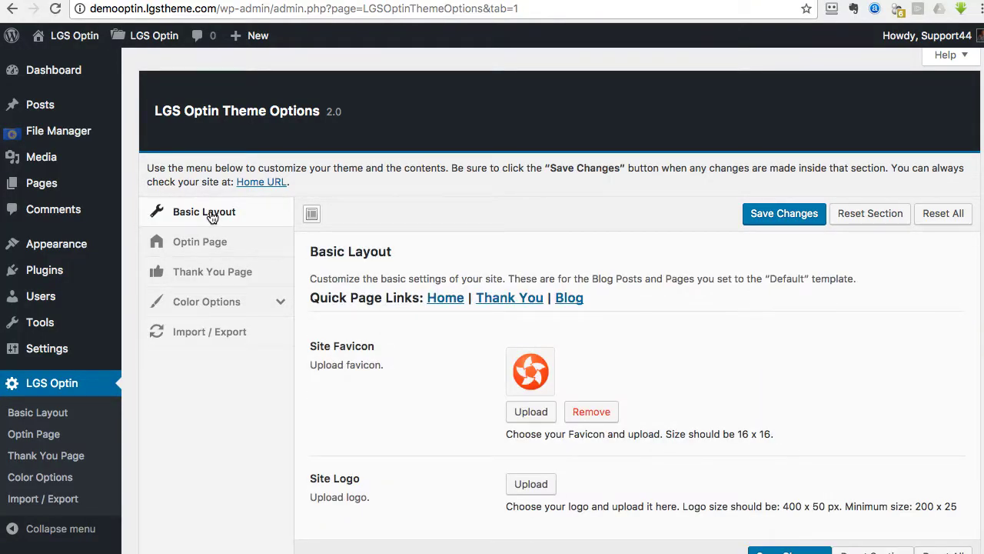
{"action": "scroll", "coordinate": [423, 281], "scroll_direction": "down", "scroll_amount": 1}
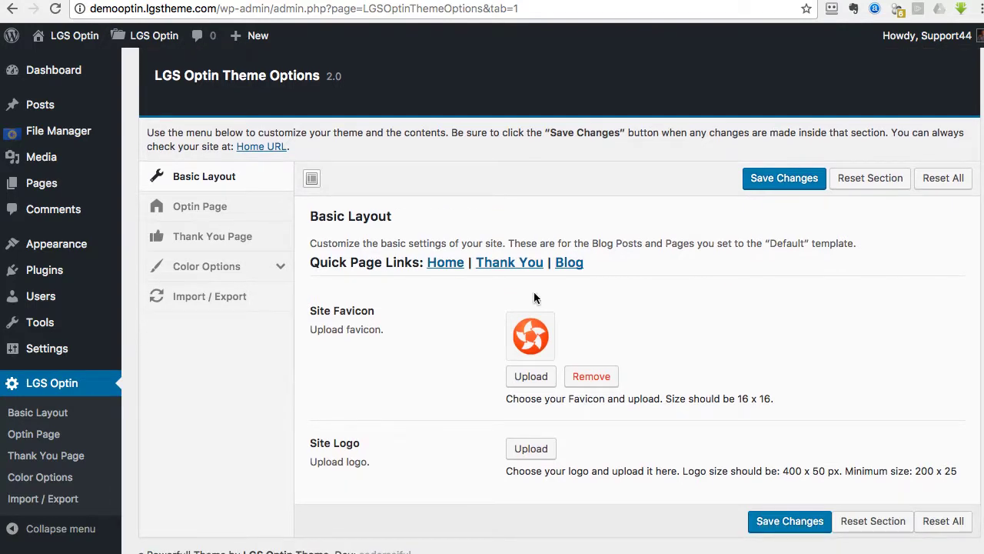
{"action": "left_click", "coordinate": [773, 2]}
{"action": "key", "text": "ctrl+w"}
{"action": "left_click", "coordinate": [496, 267]}
{"action": "scroll", "coordinate": [646, 269], "scroll_direction": "down", "scroll_amount": 3}
{"action": "scroll", "coordinate": [652, 272], "scroll_direction": "up", "scroll_amount": 3}
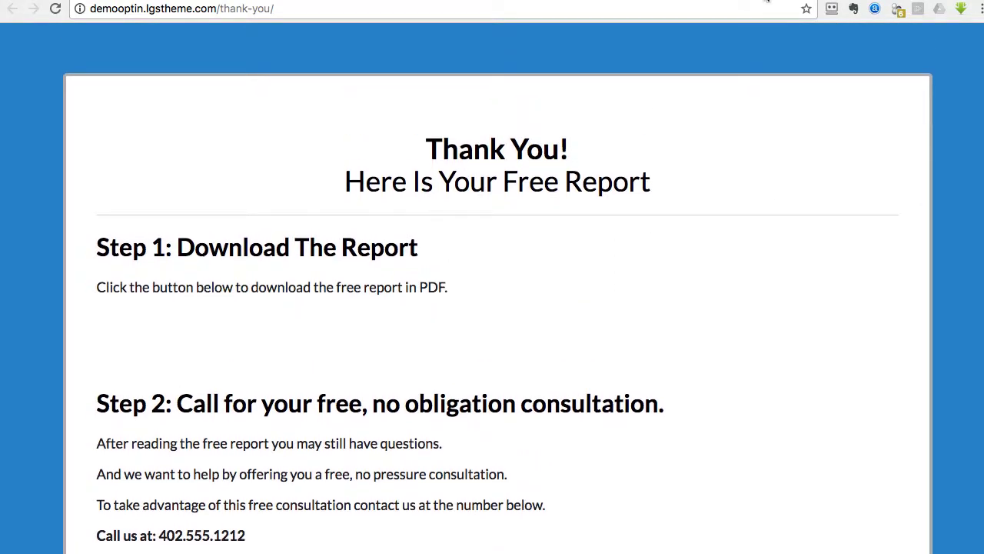
{"action": "key", "text": "ctrl+w"}
{"action": "left_click", "coordinate": [566, 261]}
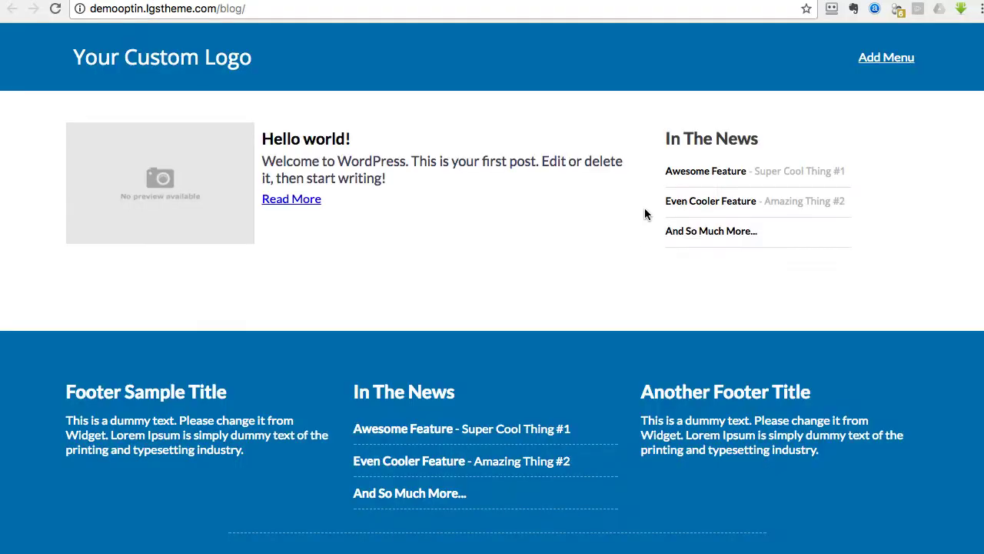
{"action": "scroll", "coordinate": [525, 223], "scroll_direction": "down", "scroll_amount": 2}
{"action": "scroll", "coordinate": [525, 223], "scroll_direction": "up", "scroll_amount": 2}
{"action": "scroll", "coordinate": [536, 240], "scroll_direction": "down", "scroll_amount": 1}
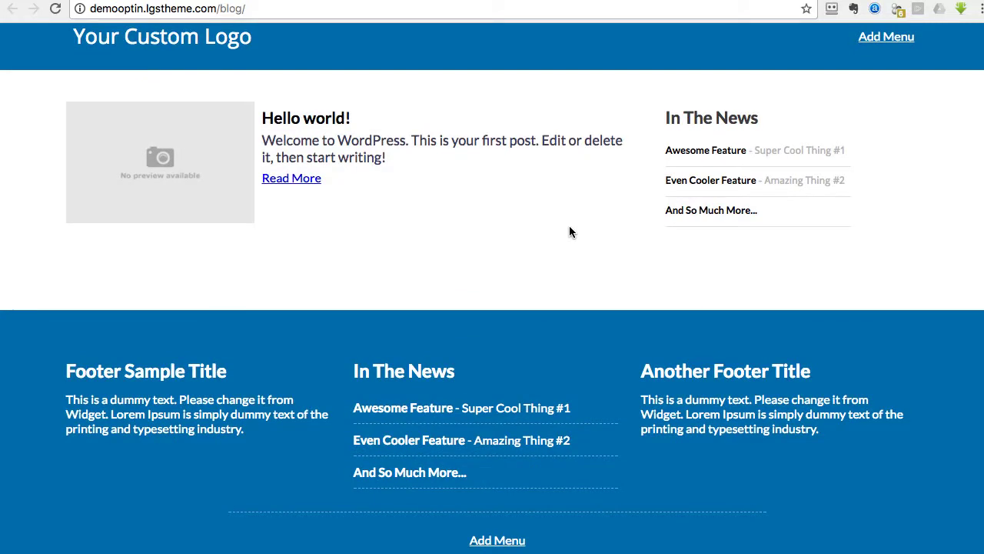
{"action": "scroll", "coordinate": [569, 229], "scroll_direction": "up", "scroll_amount": 1}
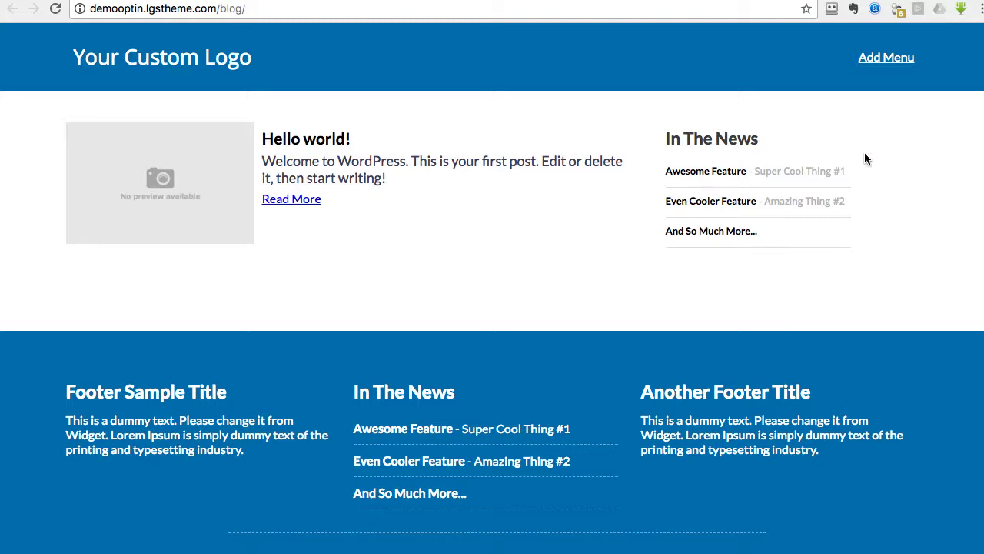
{"action": "left_click", "coordinate": [731, 0]}
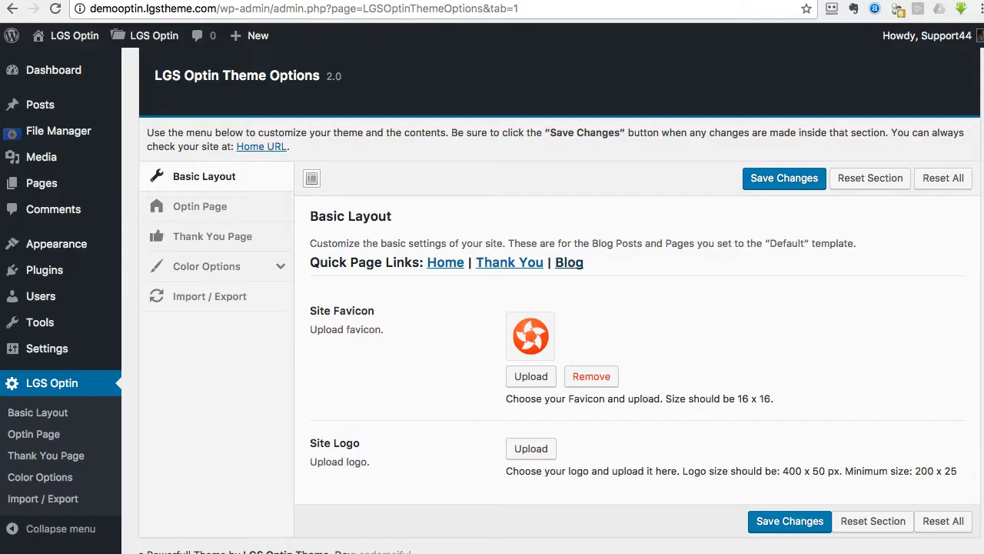
{"action": "key", "text": "ctrl+Tab"}
{"action": "scroll", "coordinate": [633, 182], "scroll_direction": "down", "scroll_amount": 4}
{"action": "scroll", "coordinate": [552, 134], "scroll_direction": "up", "scroll_amount": 4}
{"action": "key", "text": "ctrl+Tab"}
{"action": "left_click_drag", "start_coordinate": [310, 311], "coordinate": [376, 316]}
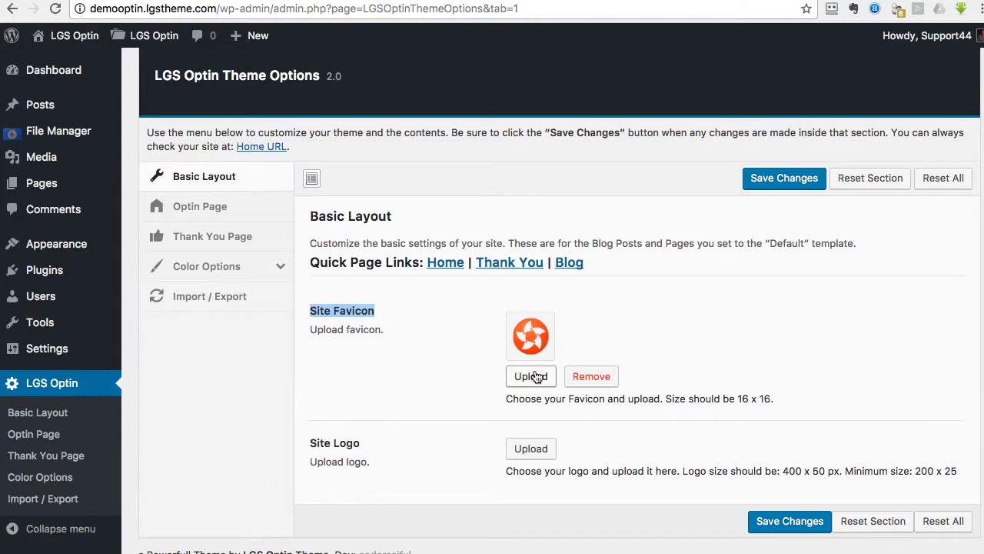
{"action": "left_click_drag", "start_coordinate": [737, 398], "coordinate": [771, 399]}
{"action": "left_click", "coordinate": [767, 399]}
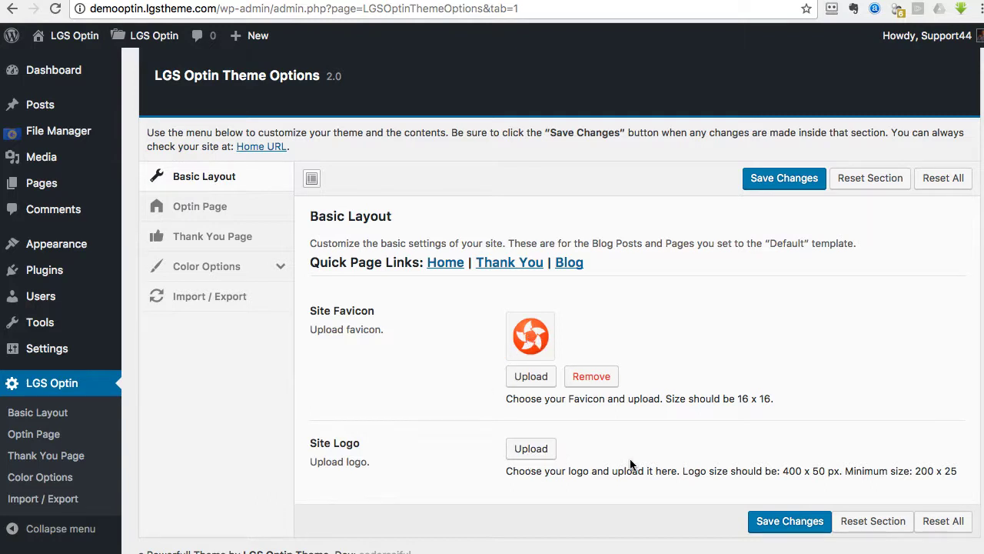
{"action": "scroll", "coordinate": [630, 463], "scroll_direction": "down", "scroll_amount": 2}
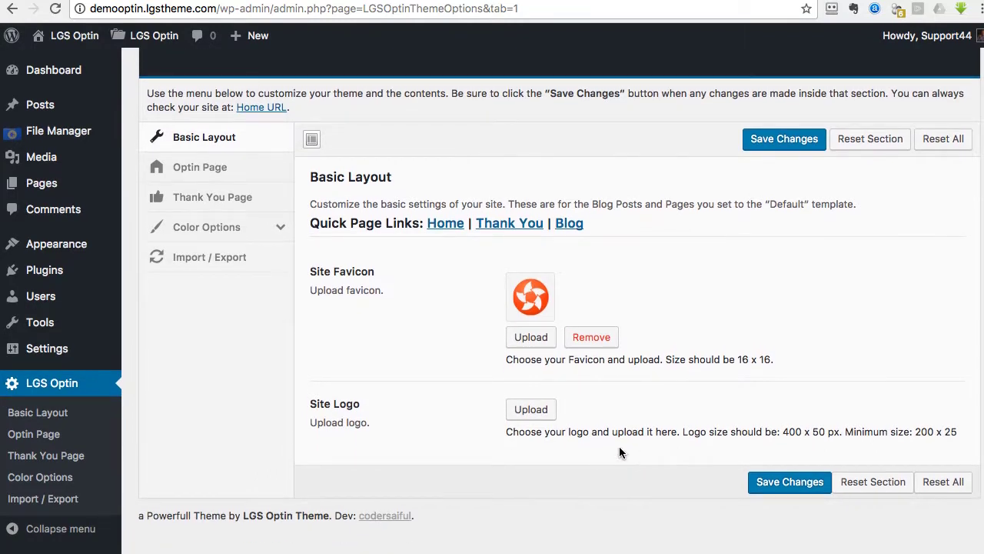
{"action": "left_click_drag", "start_coordinate": [965, 436], "coordinate": [780, 436]}
Open the Optin Page section and review its headline, sub-headline and video embed fields.
{"action": "left_click", "coordinate": [781, 435]}
{"action": "scroll", "coordinate": [562, 449], "scroll_direction": "up", "scroll_amount": 2}
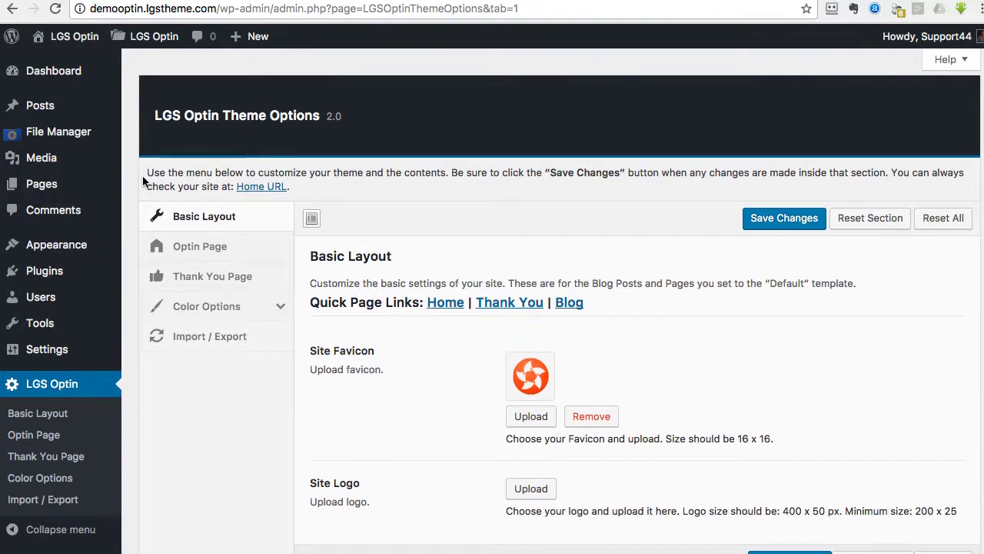
{"action": "left_click", "coordinate": [191, 256]}
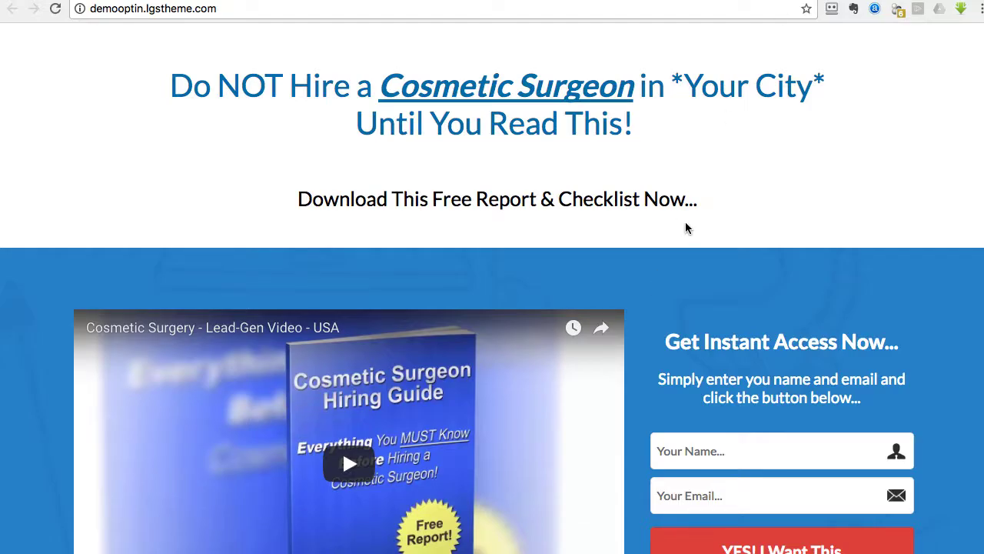
{"action": "scroll", "coordinate": [686, 224], "scroll_direction": "down", "scroll_amount": 3}
{"action": "scroll", "coordinate": [687, 225], "scroll_direction": "up", "scroll_amount": 3}
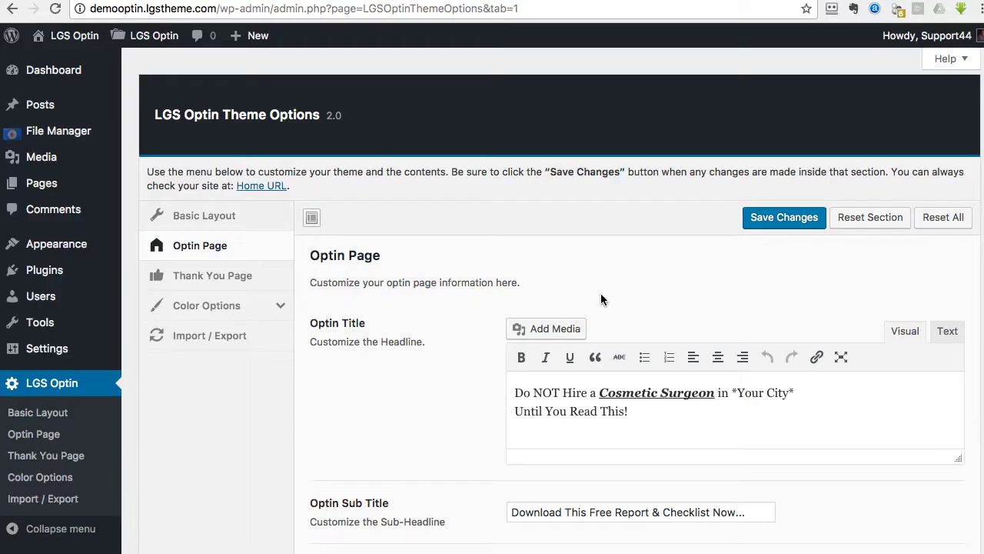
{"action": "scroll", "coordinate": [371, 304], "scroll_direction": "down", "scroll_amount": 3}
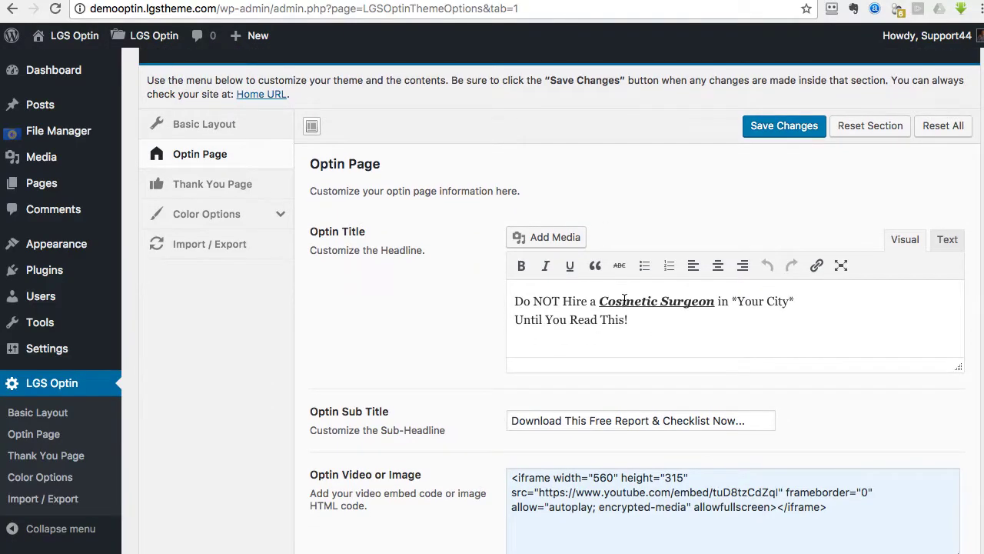
{"action": "scroll", "coordinate": [568, 315], "scroll_direction": "up", "scroll_amount": 1}
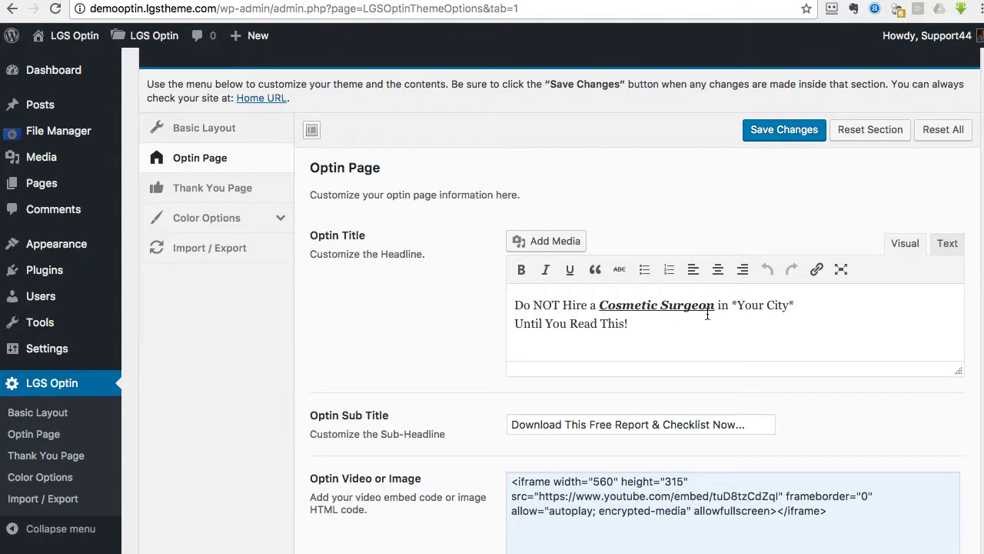
{"action": "scroll", "coordinate": [706, 314], "scroll_direction": "down", "scroll_amount": 2}
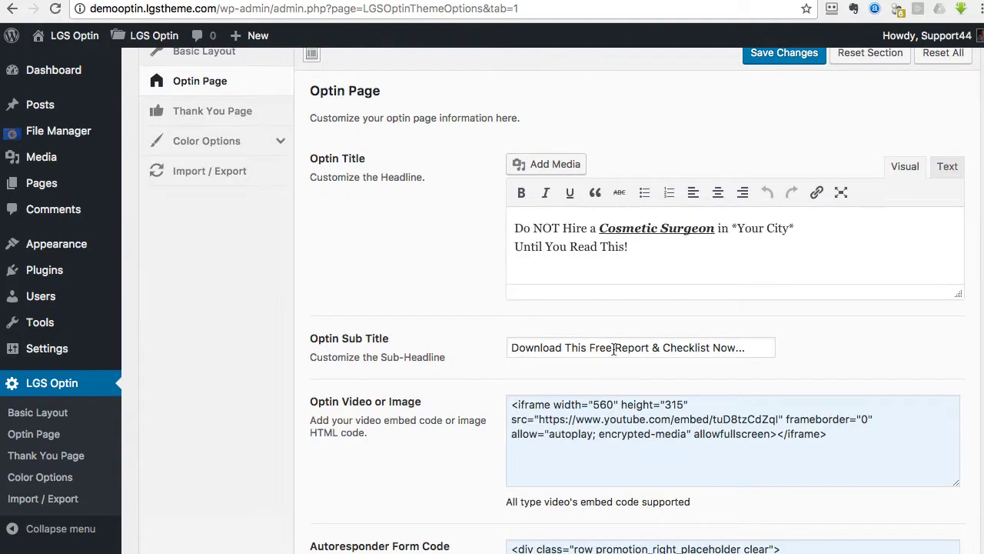
Empty the Optin Sub Title field and save the settings.
{"action": "key", "text": "ctrl+Tab"}
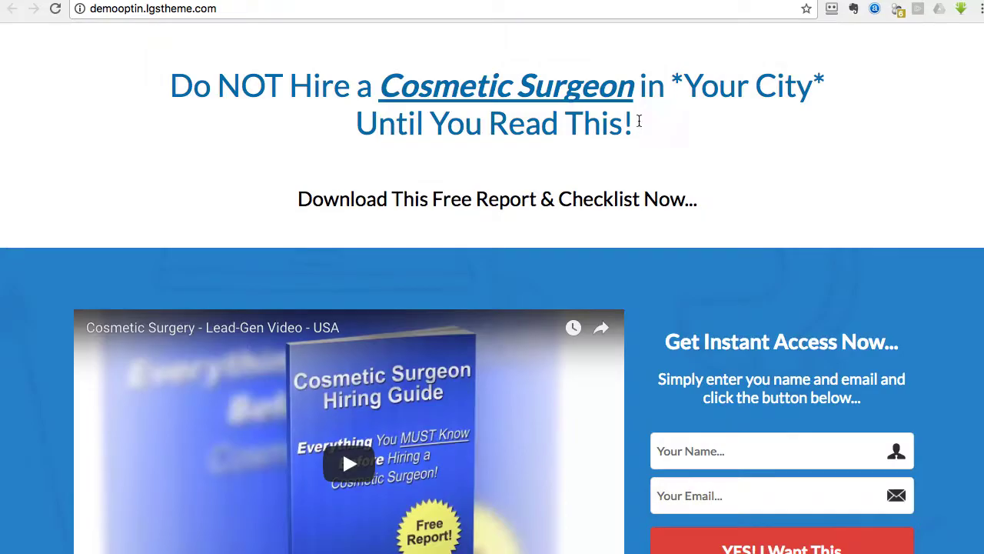
{"action": "key", "text": "ctrl+shift+Tab"}
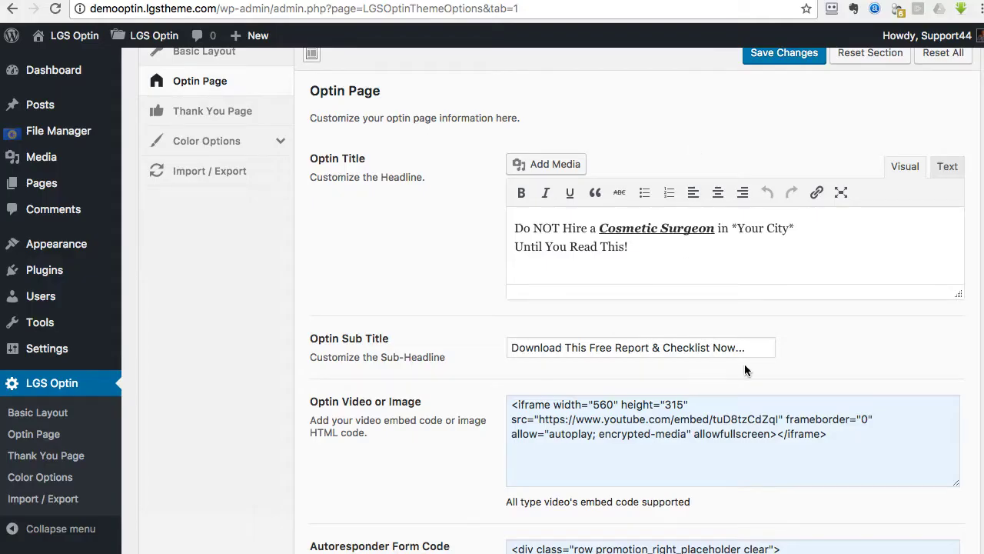
{"action": "left_click_drag", "start_coordinate": [745, 348], "coordinate": [489, 349]}
{"action": "key", "text": "BackSpace"}
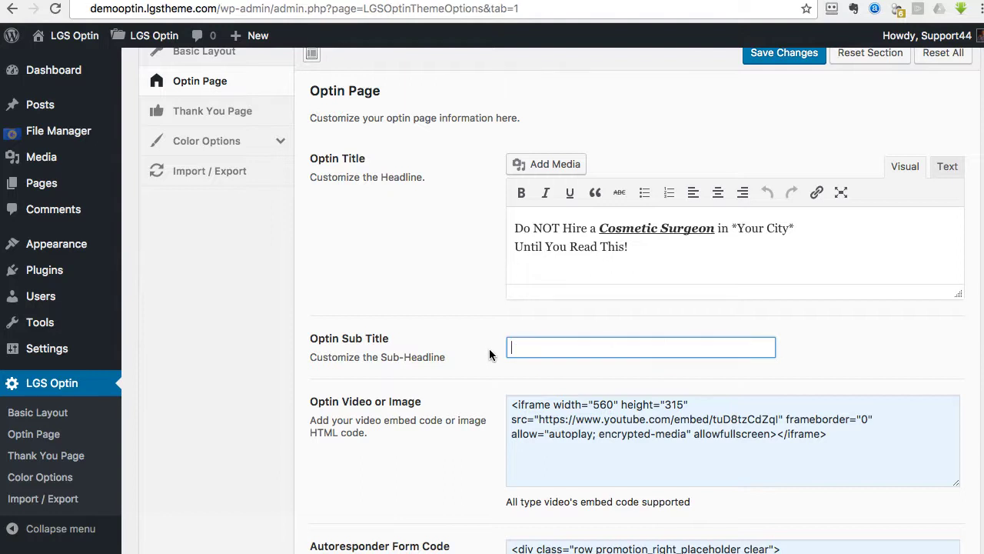
{"action": "scroll", "coordinate": [760, 135], "scroll_direction": "up", "scroll_amount": 2}
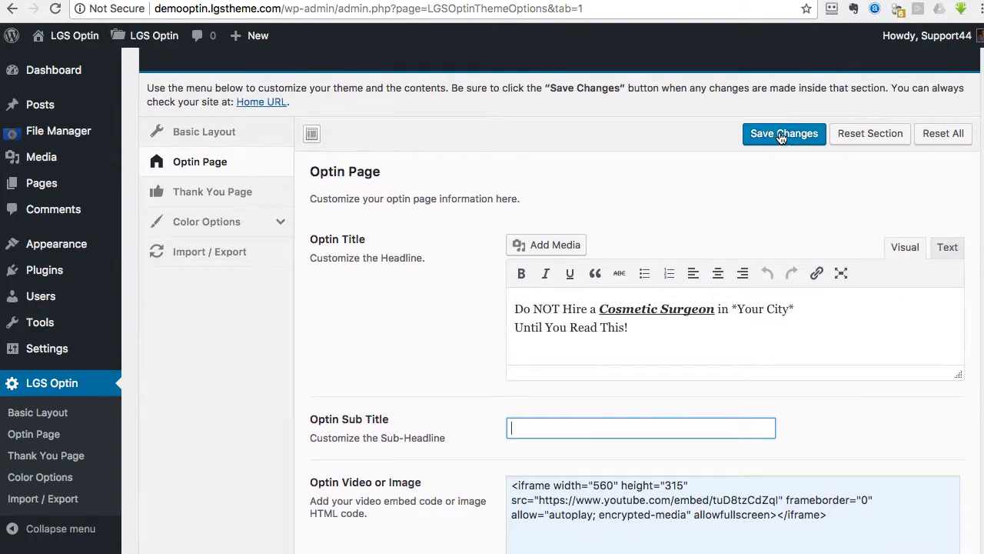
{"action": "left_click", "coordinate": [780, 135]}
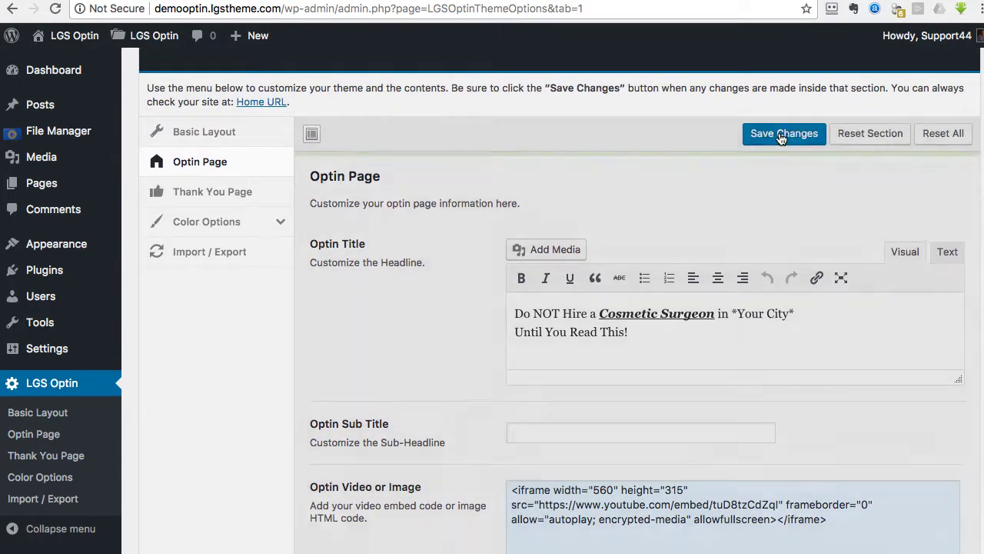
Check the reloaded live page, then paste back 'Download This Free Report & Checklist Now...'.
{"action": "key", "text": "ctrl+Tab"}
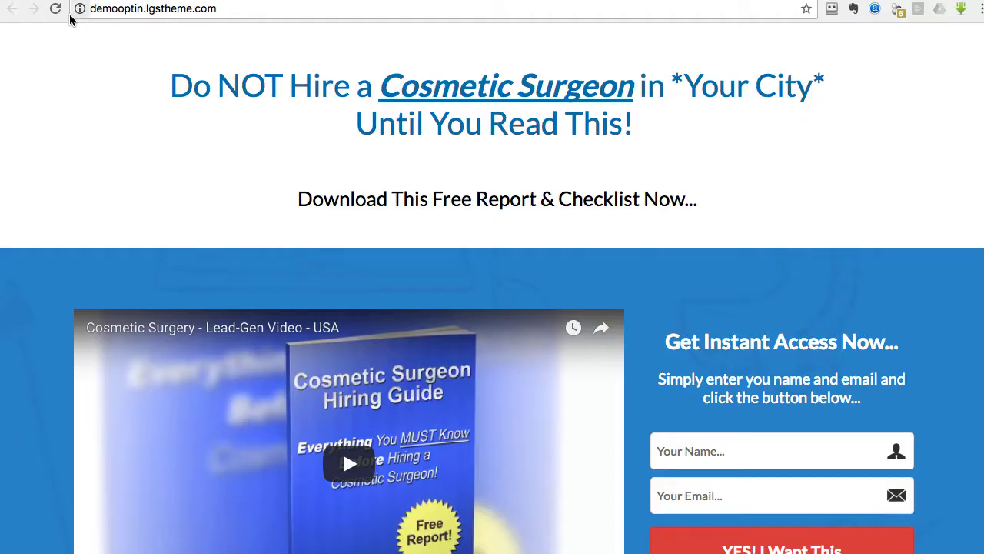
{"action": "left_click", "coordinate": [55, 11]}
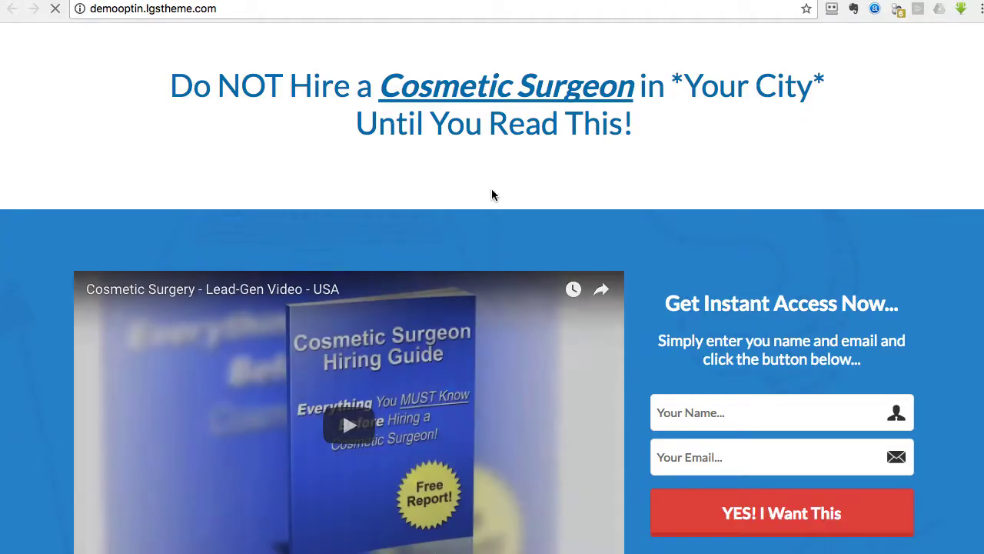
{"action": "scroll", "coordinate": [773, 323], "scroll_direction": "down", "scroll_amount": 3}
{"action": "scroll", "coordinate": [773, 323], "scroll_direction": "up", "scroll_amount": 3}
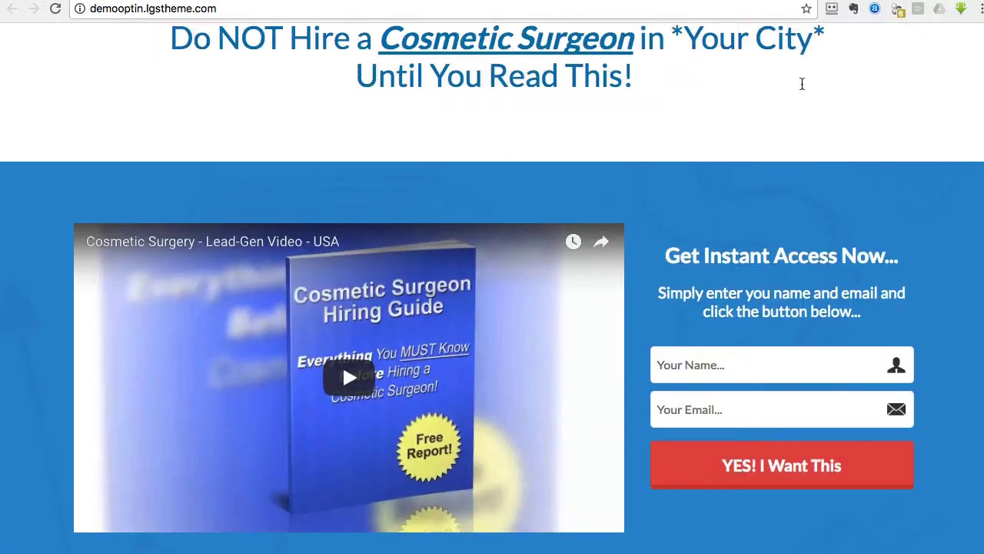
{"action": "key", "text": "ctrl+shift+Tab"}
{"action": "left_click", "coordinate": [544, 430]}
{"action": "type", "text": "Download This Free Report & Checklist Now..."}
{"action": "left_click_drag", "start_coordinate": [772, 147], "coordinate": [756, 329]}
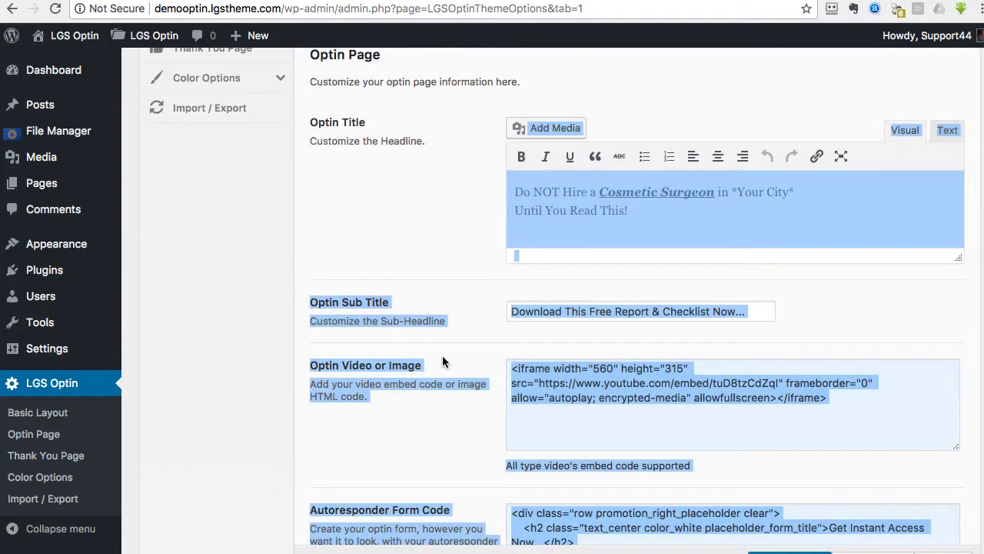
Review the YouTube iframe embed code in the Optin Video or Image field.
{"action": "left_click", "coordinate": [448, 339]}
{"action": "scroll", "coordinate": [461, 323], "scroll_direction": "down", "scroll_amount": 3}
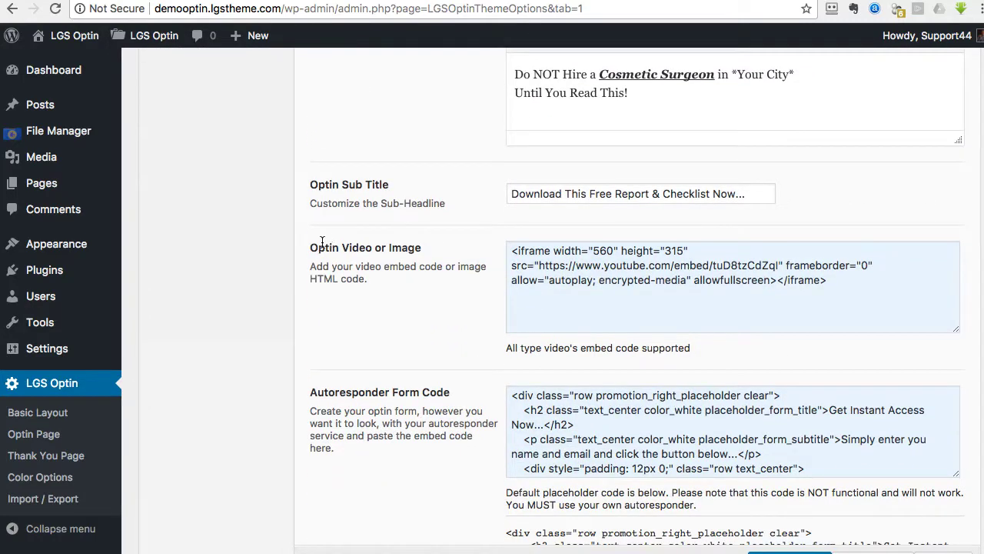
{"action": "left_click_drag", "start_coordinate": [318, 246], "coordinate": [416, 246]}
{"action": "left_click", "coordinate": [415, 246]}
{"action": "scroll", "coordinate": [419, 244], "scroll_direction": "down", "scroll_amount": 1}
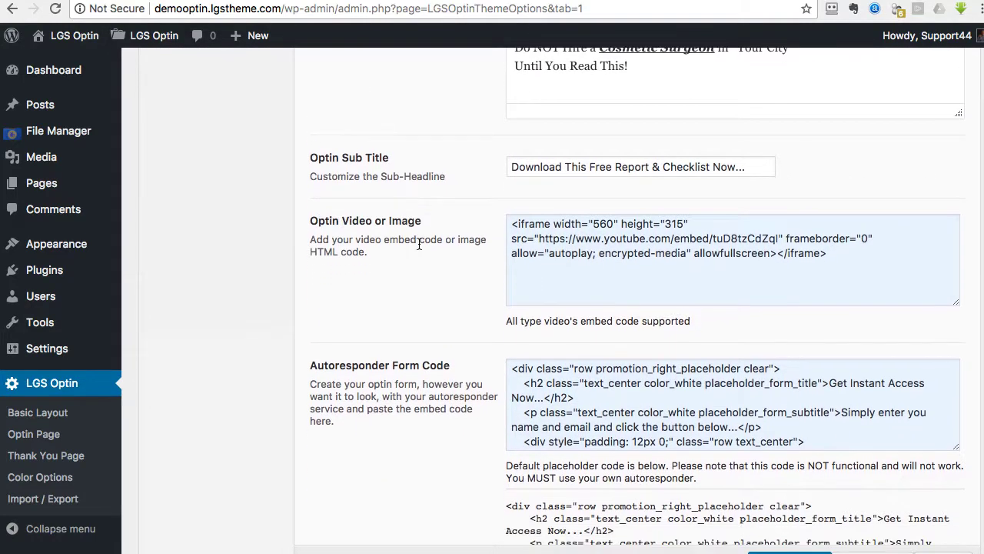
{"action": "double_click", "coordinate": [607, 241]}
{"action": "left_click_drag", "start_coordinate": [551, 224], "coordinate": [512, 225]}
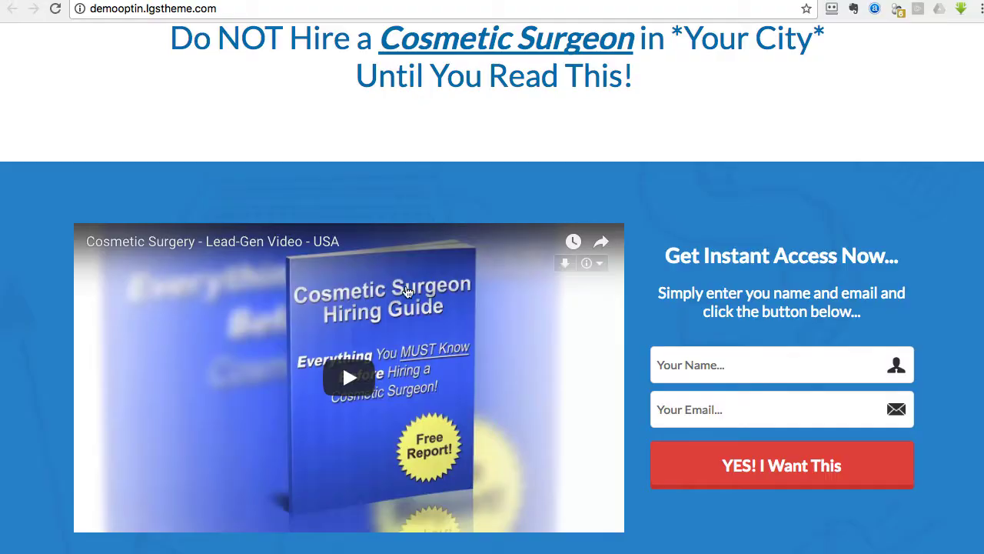
{"action": "scroll", "coordinate": [407, 292], "scroll_direction": "down", "scroll_amount": 2}
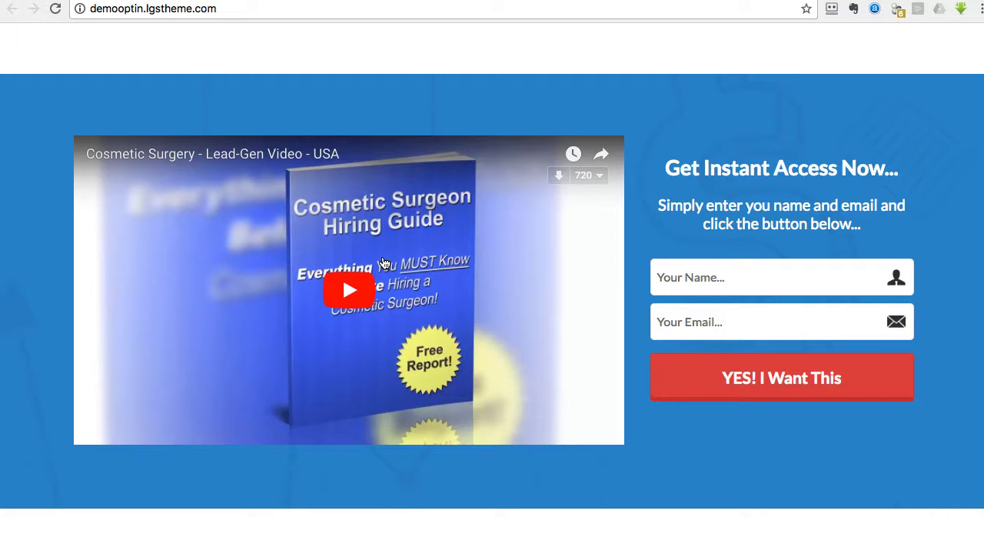
Compare with the live page, inspect the 560×315 embed size, and review the Autoresponder Form Code field.
{"action": "key", "text": "ctrl+Tab"}
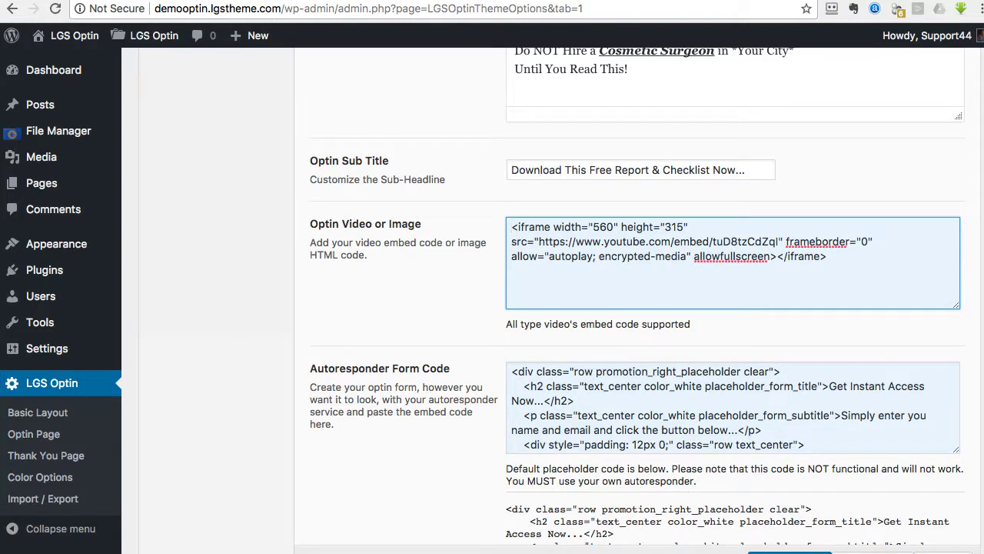
{"action": "key", "text": "ctrl+Tab"}
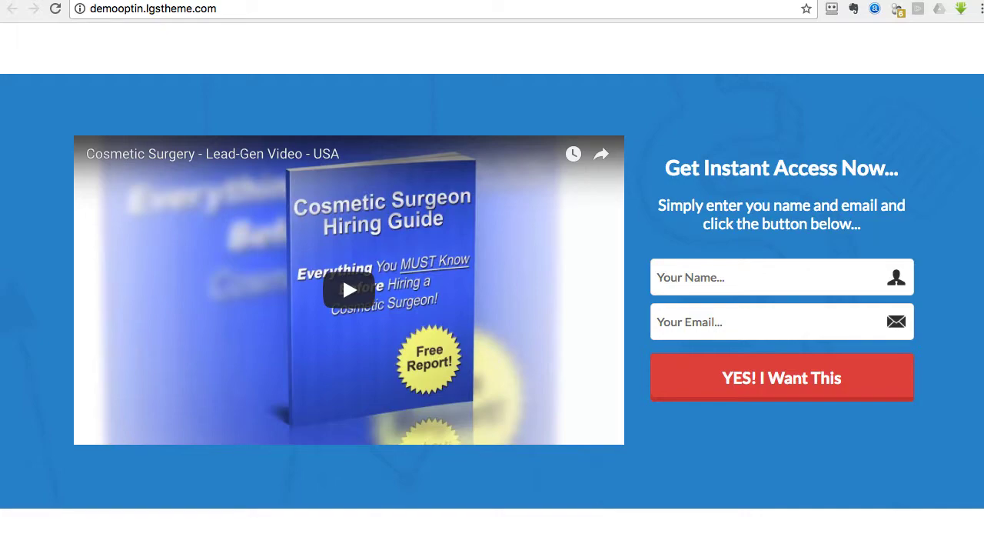
{"action": "left_click", "coordinate": [739, 0]}
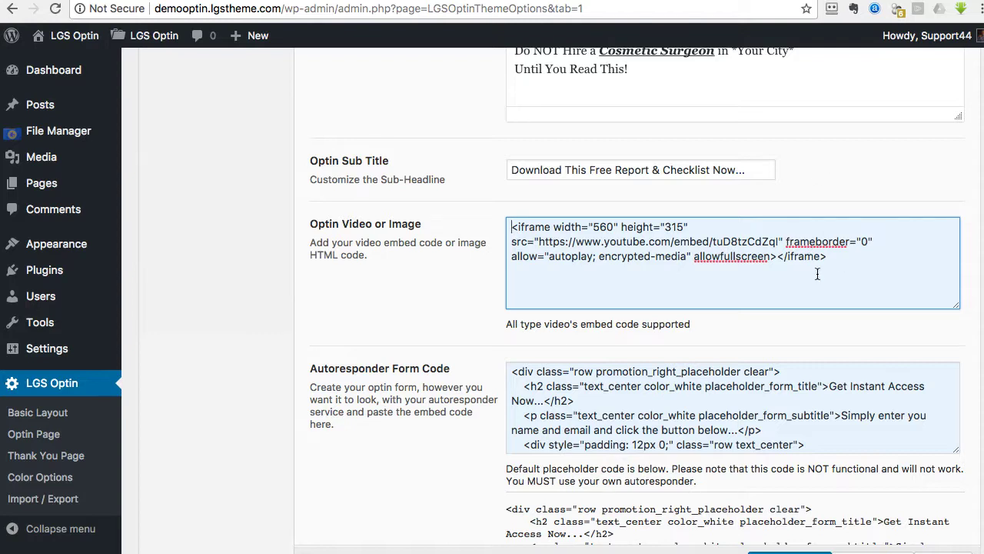
{"action": "double_click", "coordinate": [602, 227]}
{"action": "left_click_drag", "start_coordinate": [665, 227], "coordinate": [686, 227]}
{"action": "left_click", "coordinate": [685, 227]}
{"action": "scroll", "coordinate": [473, 299], "scroll_direction": "down", "scroll_amount": 2}
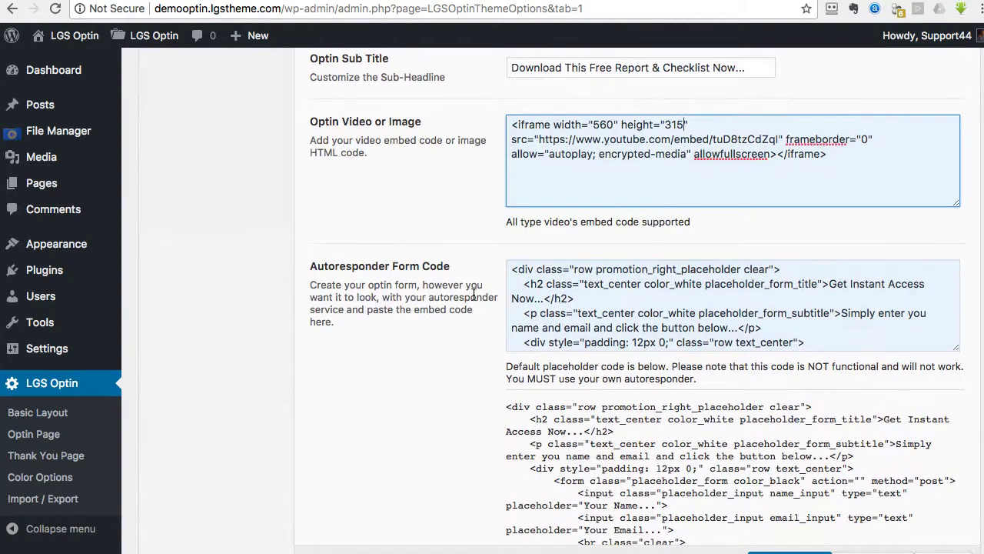
{"action": "scroll", "coordinate": [473, 296], "scroll_direction": "down", "scroll_amount": 4}
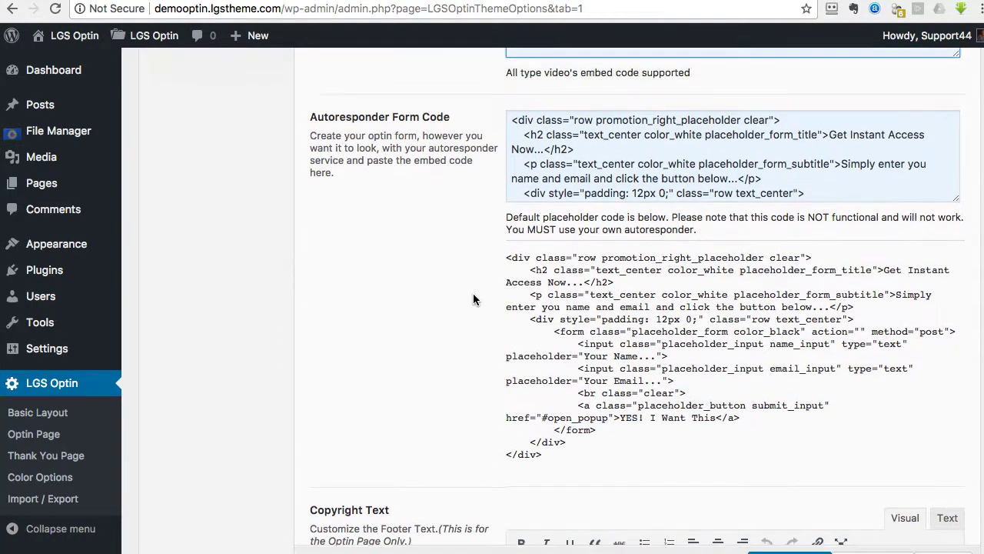
{"action": "scroll", "coordinate": [474, 299], "scroll_direction": "up", "scroll_amount": 2}
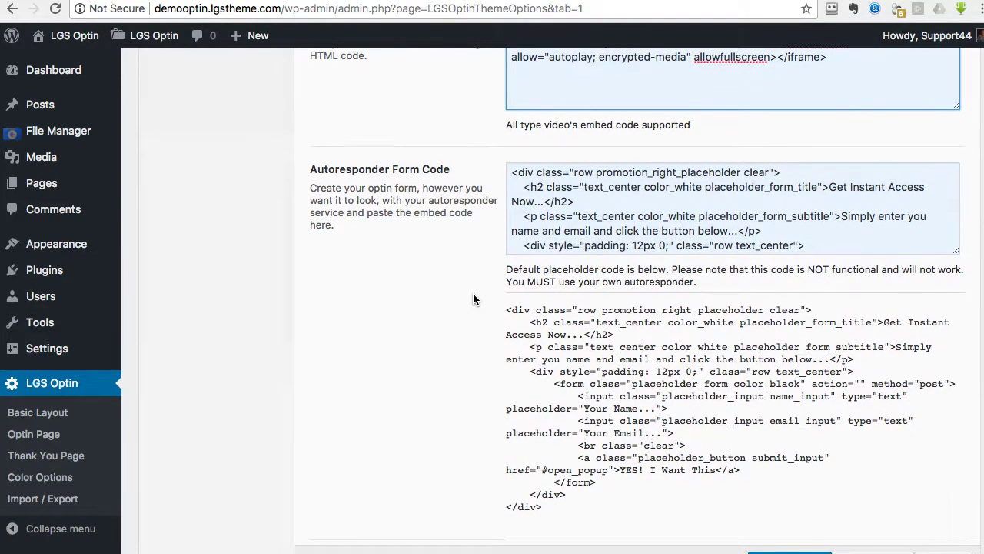
{"action": "scroll", "coordinate": [473, 299], "scroll_direction": "up", "scroll_amount": 2}
Replace the Autoresponder Form Code contents with the pasted form embed code.
{"action": "left_click_drag", "start_coordinate": [310, 216], "coordinate": [450, 215]}
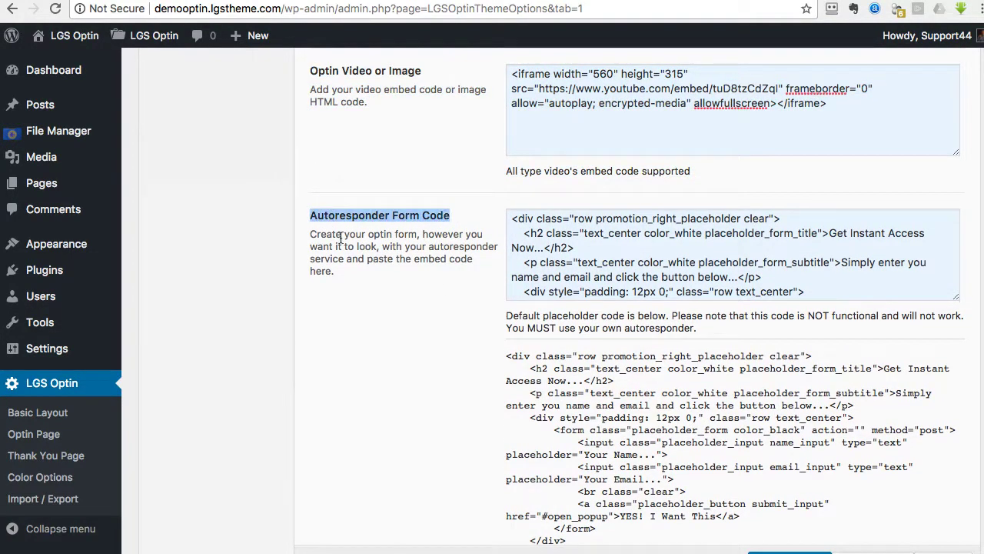
{"action": "left_click", "coordinate": [349, 252]}
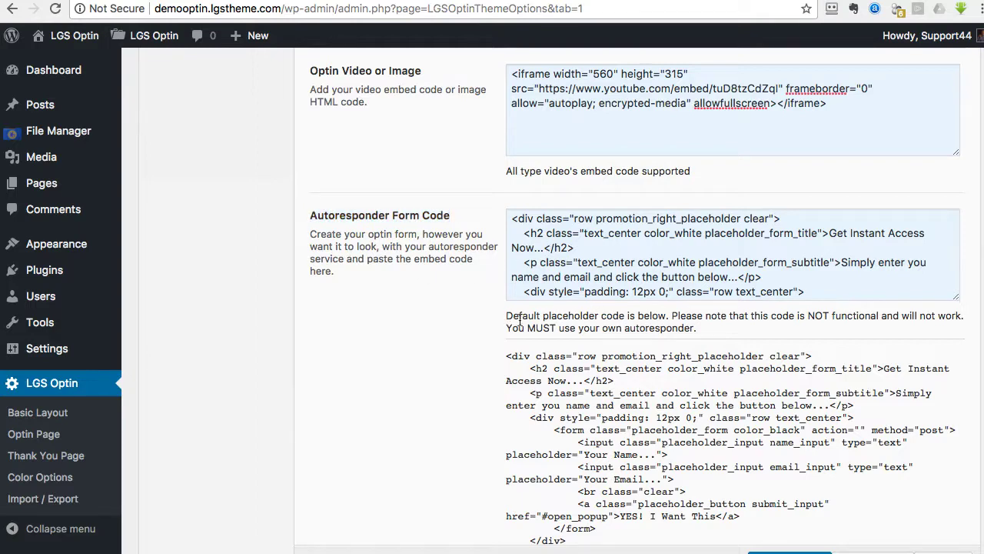
{"action": "scroll", "coordinate": [662, 247], "scroll_direction": "down", "scroll_amount": 5}
{"action": "scroll", "coordinate": [663, 246], "scroll_direction": "up", "scroll_amount": 5}
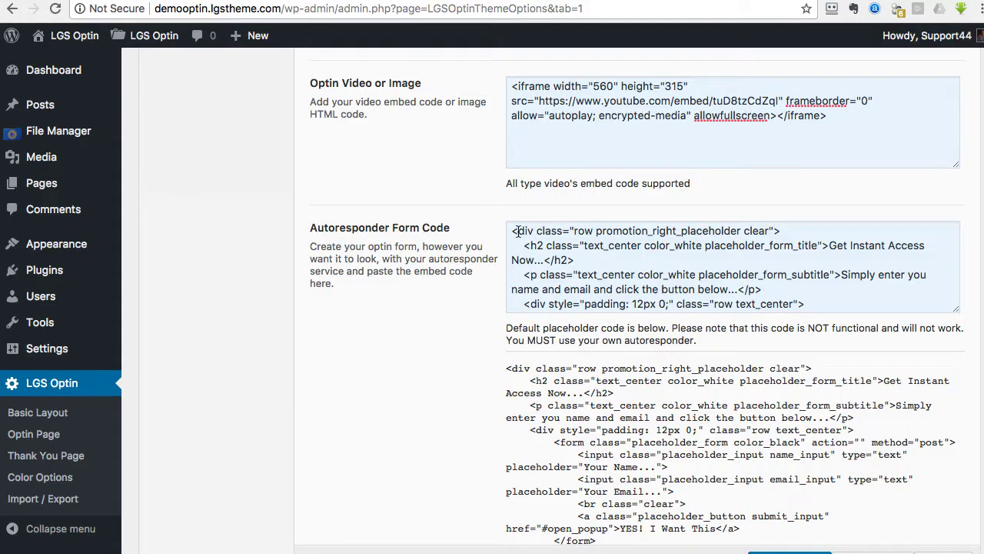
{"action": "left_click_drag", "start_coordinate": [516, 230], "coordinate": [796, 361]}
{"action": "key", "text": "super+c"}
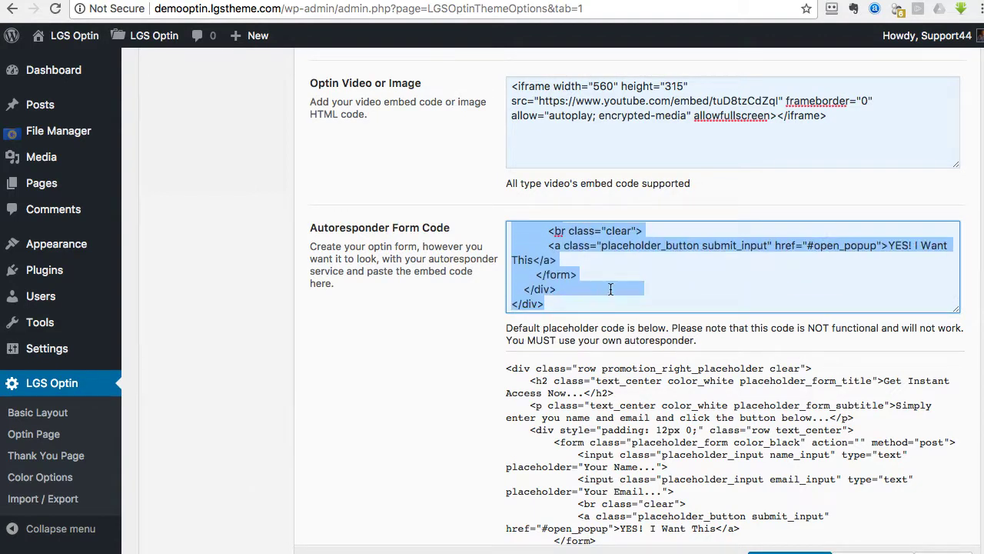
{"action": "key", "text": "BackSpace"}
{"action": "scroll", "coordinate": [604, 286], "scroll_direction": "up", "scroll_amount": 1}
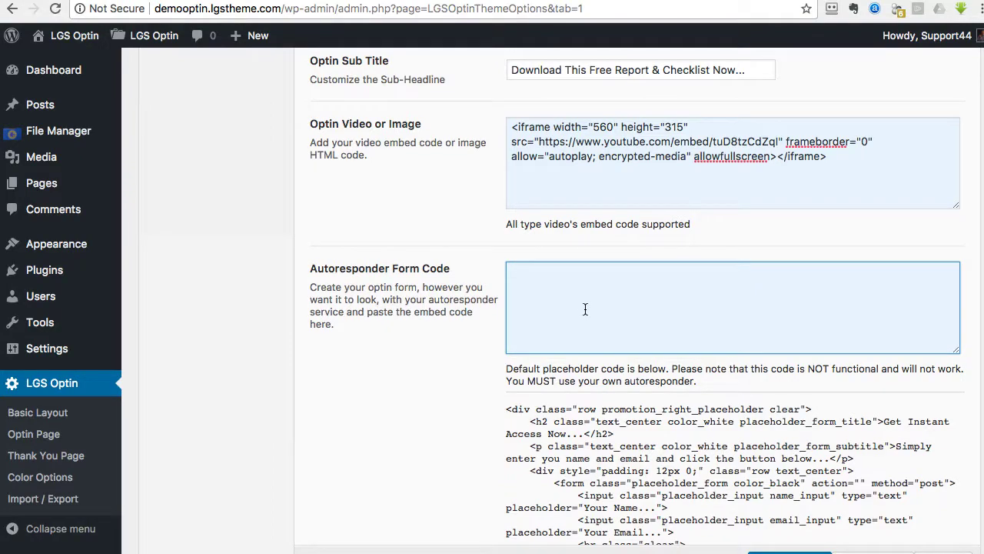
{"action": "key", "text": "super+v"}
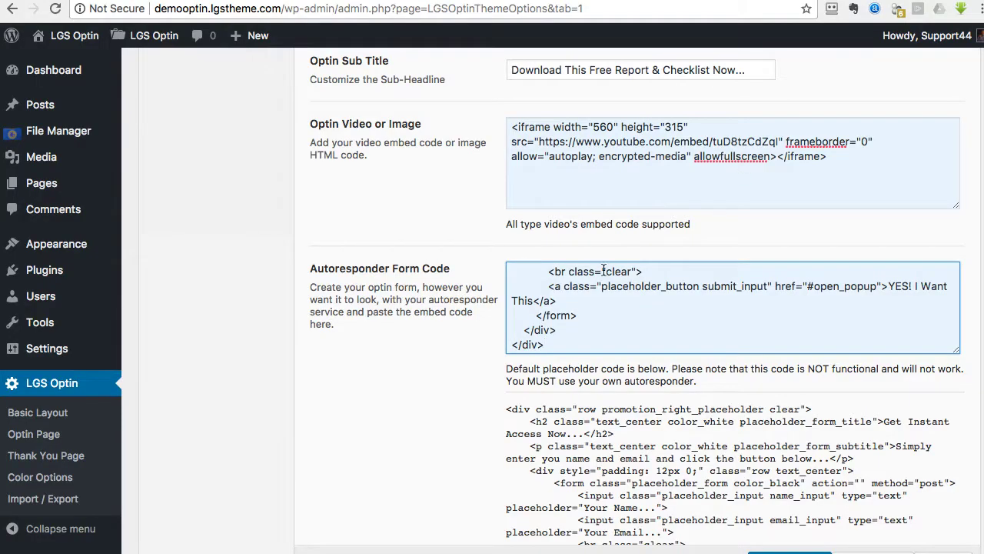
{"action": "scroll", "coordinate": [337, 339], "scroll_direction": "down", "scroll_amount": 8}
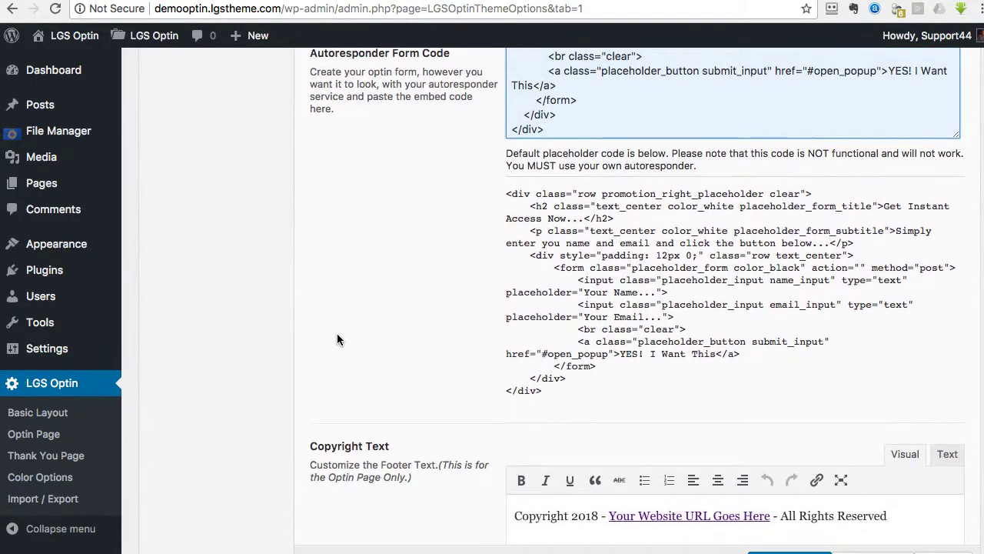
Check the live Copyright Text footer, save the Optin Page settings, and go to Thank You Page.
{"action": "scroll", "coordinate": [337, 339], "scroll_direction": "down", "scroll_amount": 2}
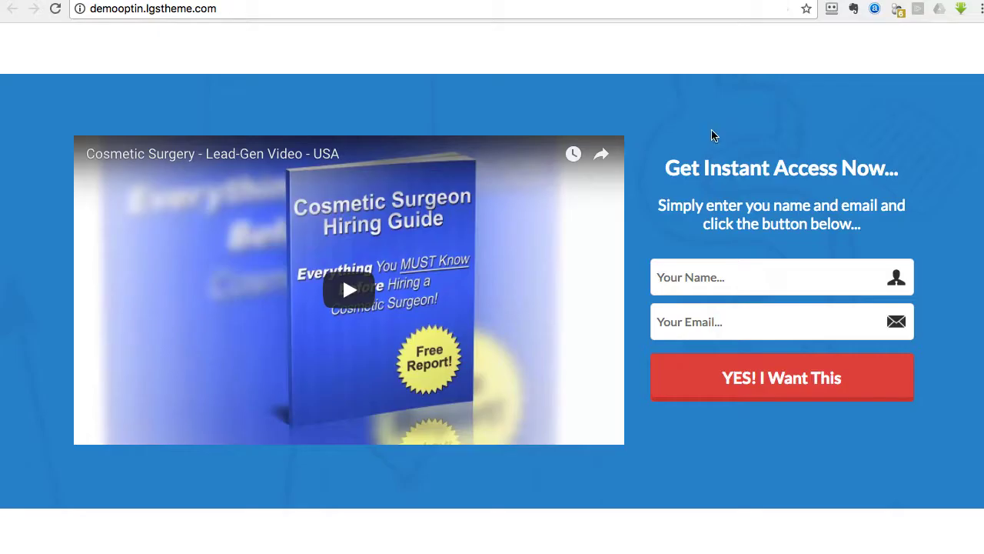
{"action": "scroll", "coordinate": [666, 209], "scroll_direction": "down", "scroll_amount": 4}
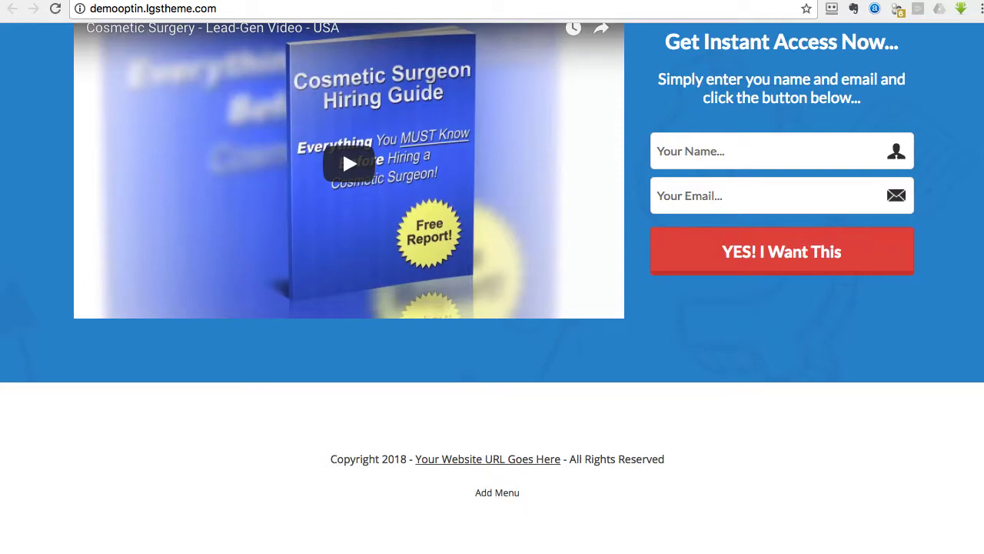
{"action": "key", "text": "ctrl+Tab"}
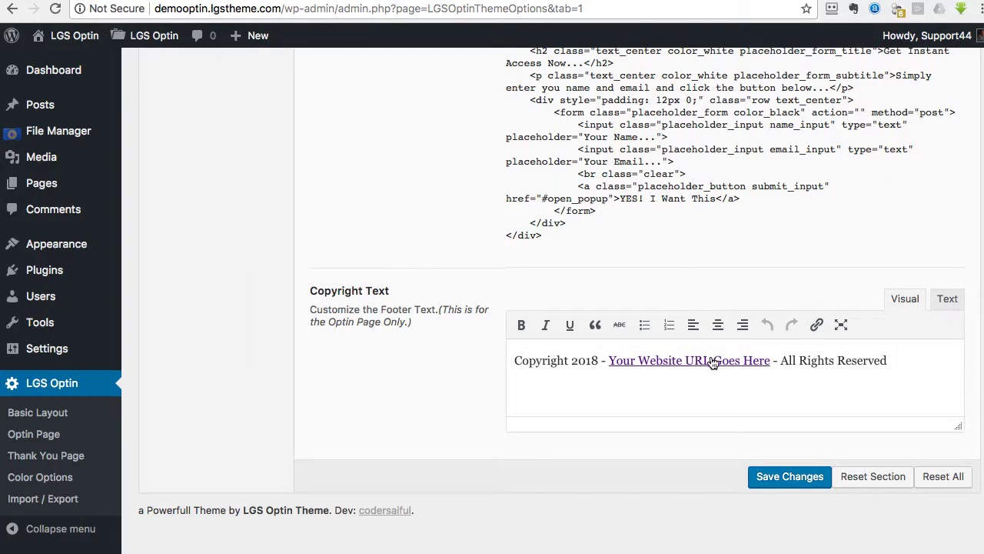
{"action": "left_click", "coordinate": [779, 476]}
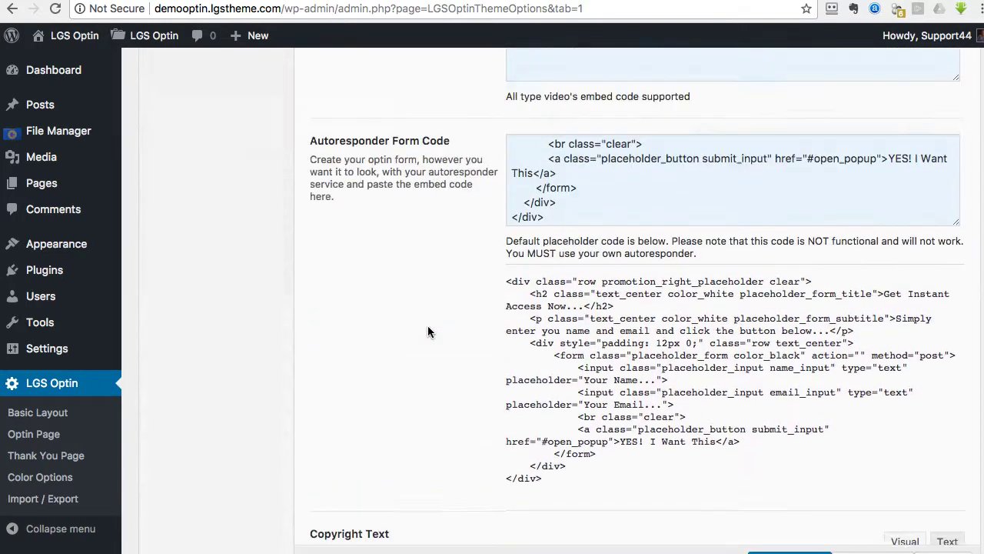
{"action": "left_click", "coordinate": [202, 149]}
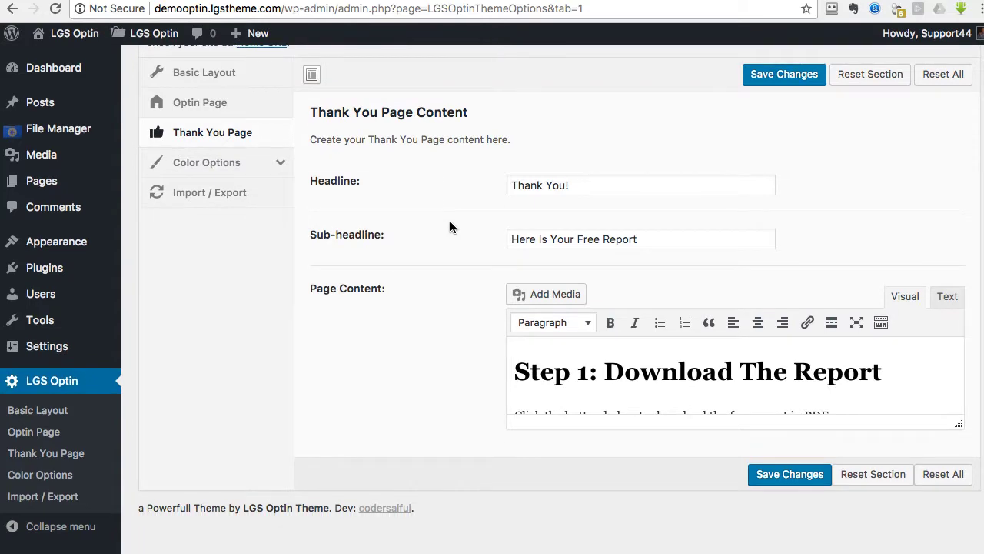
Open the Thank You quick link in a new tab and view the live thank-you page.
{"action": "scroll", "coordinate": [450, 221], "scroll_direction": "up", "scroll_amount": 3}
{"action": "left_click", "coordinate": [213, 195]}
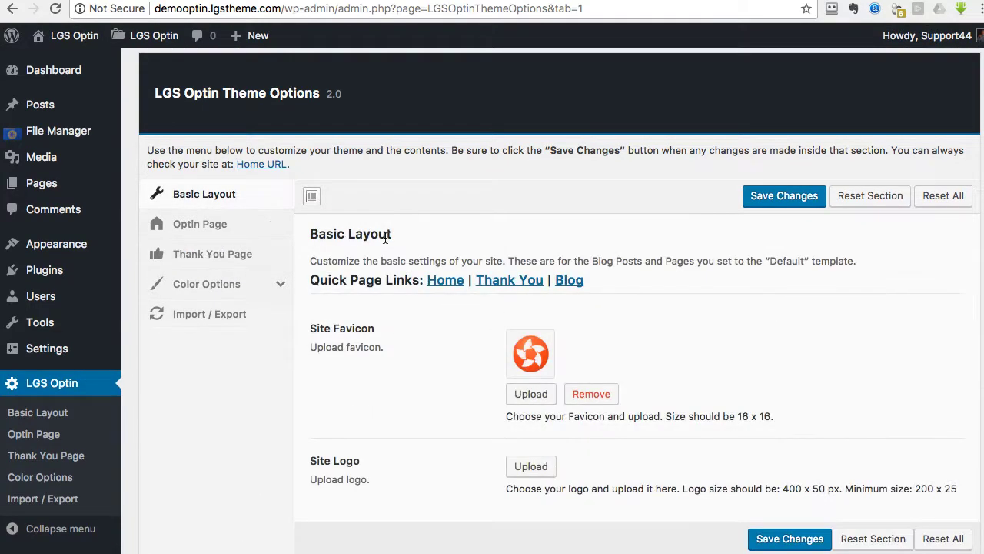
{"action": "right_click", "coordinate": [495, 279]}
{"action": "left_click", "coordinate": [308, 293]}
{"action": "left_click", "coordinate": [213, 254]}
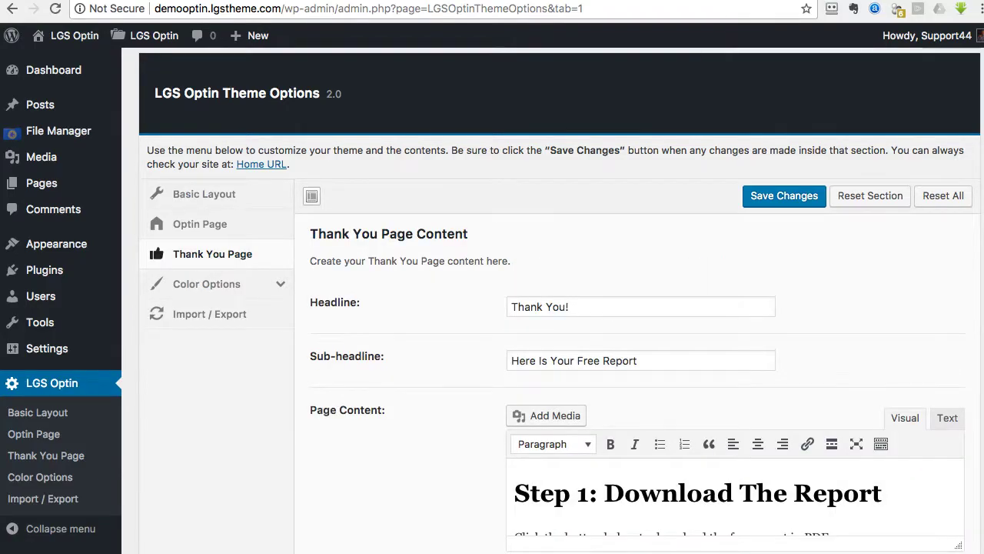
{"action": "key", "text": "ctrl+Tab"}
{"action": "scroll", "coordinate": [678, 141], "scroll_direction": "down", "scroll_amount": 1}
{"action": "scroll", "coordinate": [678, 146], "scroll_direction": "up", "scroll_amount": 1}
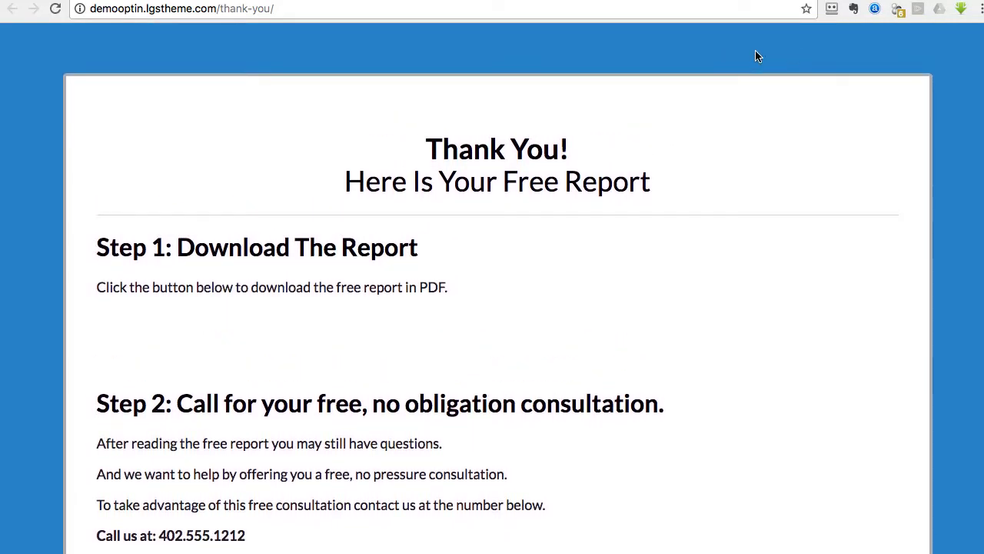
{"action": "scroll", "coordinate": [573, 229], "scroll_direction": "down", "scroll_amount": 1}
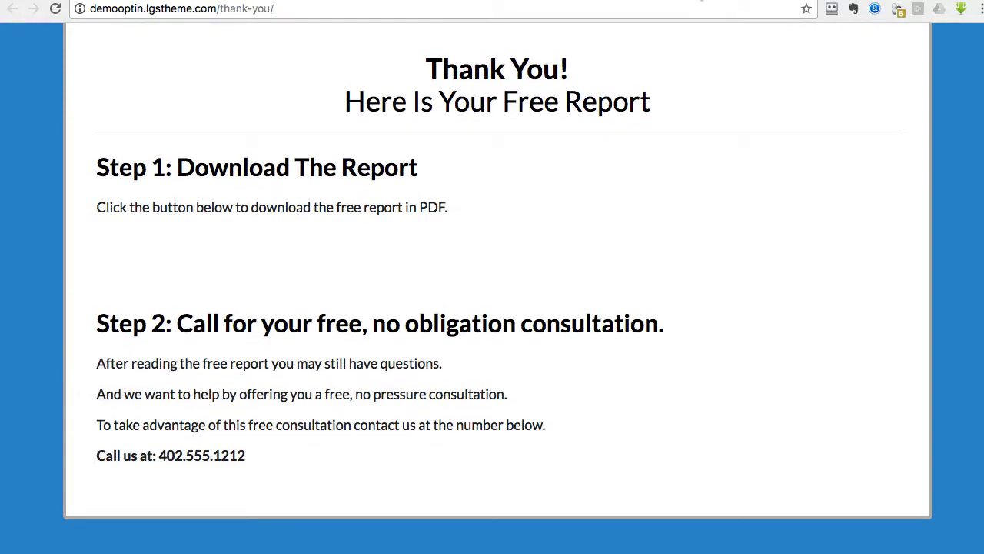
{"action": "key", "text": "ctrl+shift+Tab"}
{"action": "scroll", "coordinate": [584, 452], "scroll_direction": "down", "scroll_amount": 2}
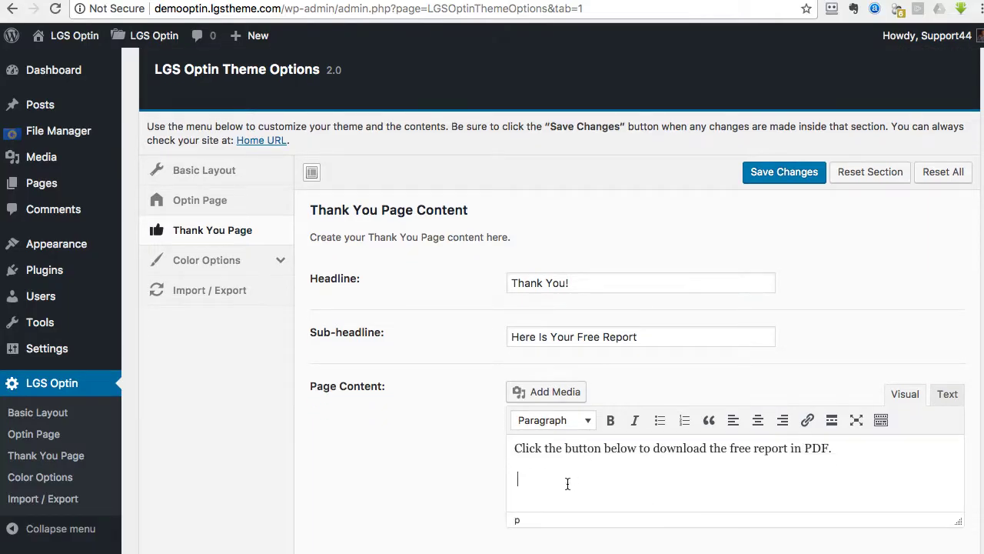
In Page Content, remove the blank gap and change 'the button below' to 'here'.
{"action": "left_click", "coordinate": [568, 483]}
{"action": "key", "text": "ctrl+v"}
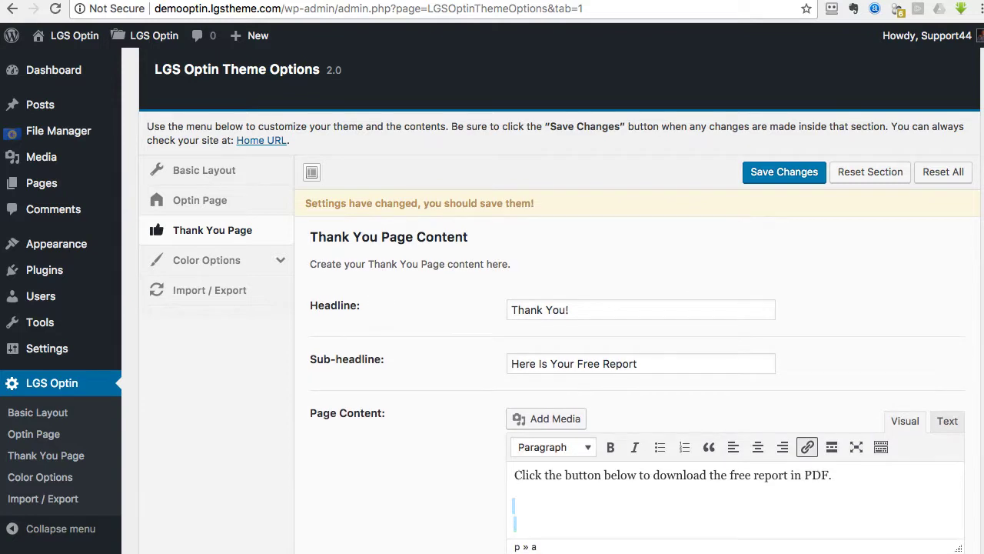
{"action": "double_click", "coordinate": [531, 475]}
{"action": "left_click_drag", "start_coordinate": [544, 490], "coordinate": [638, 494]}
{"action": "type", "text": "here"}
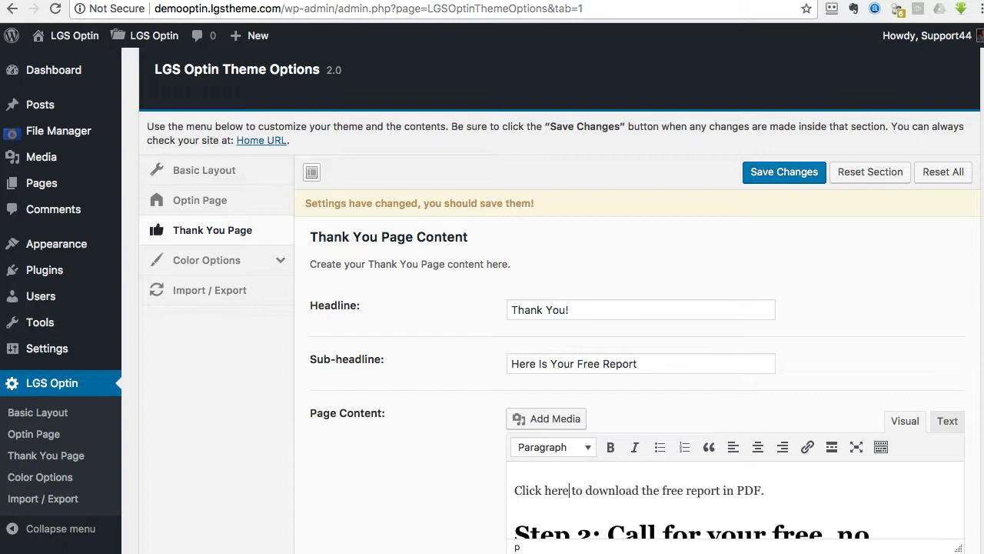
Link 'Click here' to #, save, and reload the live thank-you page.
{"action": "left_click_drag", "start_coordinate": [570, 490], "coordinate": [514, 491]}
{"action": "left_click", "coordinate": [807, 447]}
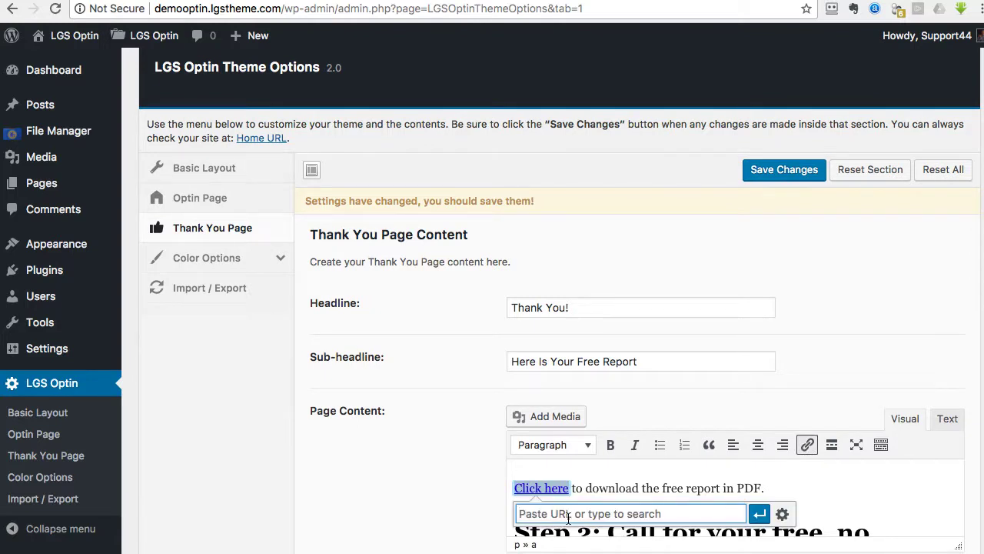
{"action": "type", "text": "#"}
{"action": "left_click", "coordinate": [759, 513]}
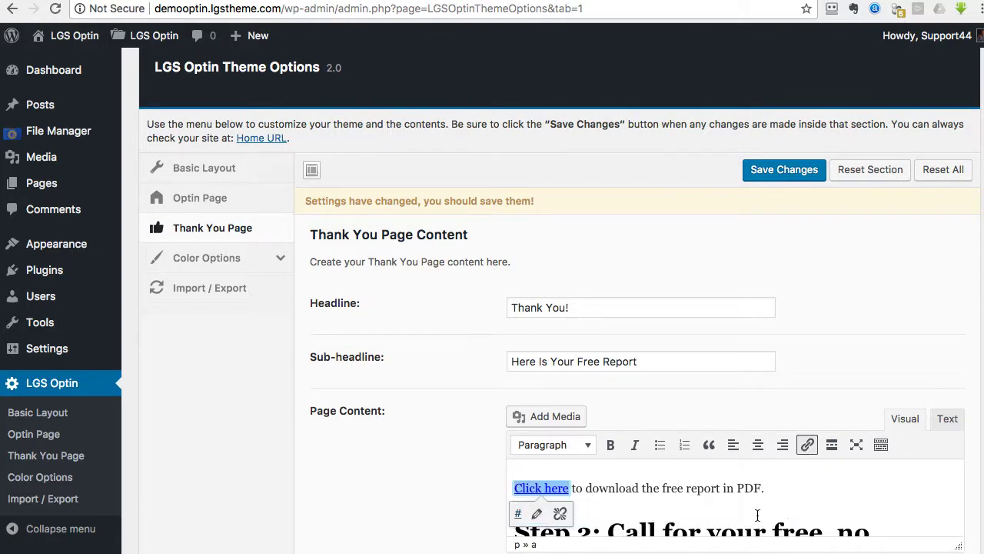
{"action": "left_click", "coordinate": [657, 516]}
{"action": "left_click", "coordinate": [775, 176]}
{"action": "key", "text": "ctrl+Tab"}
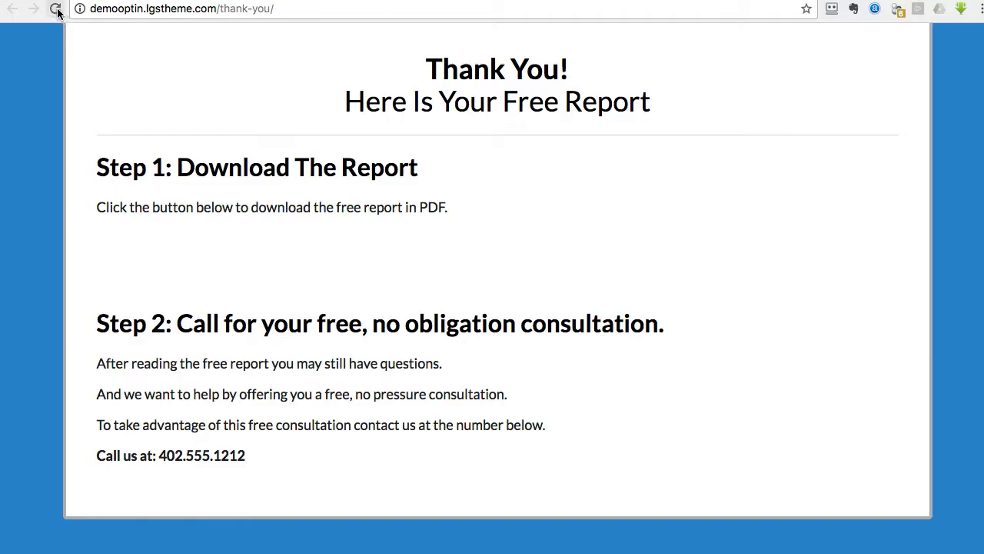
{"action": "left_click", "coordinate": [55, 9]}
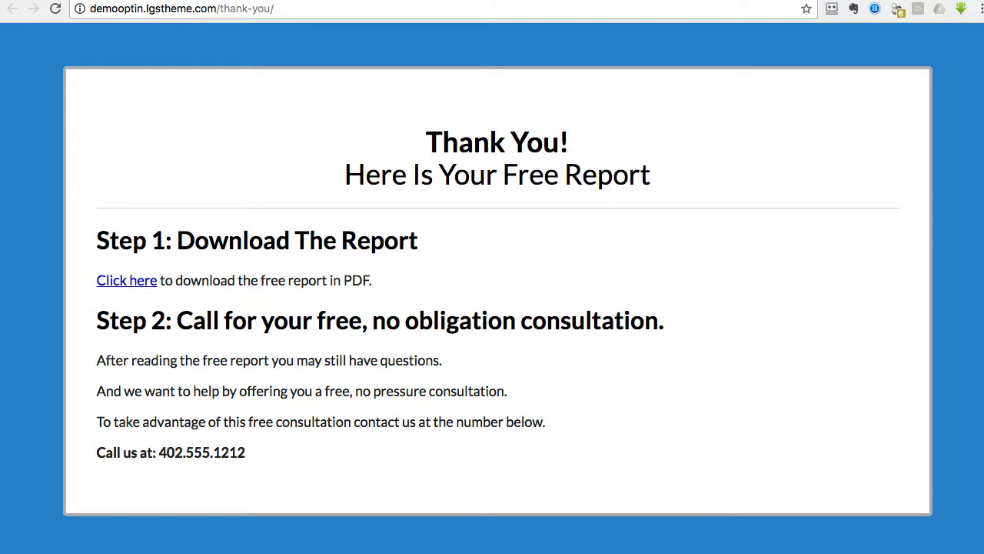
Add an empty line after the 'Click here' line, save, and reload the thank-you page.
{"action": "key", "text": "ctrl+Tab"}
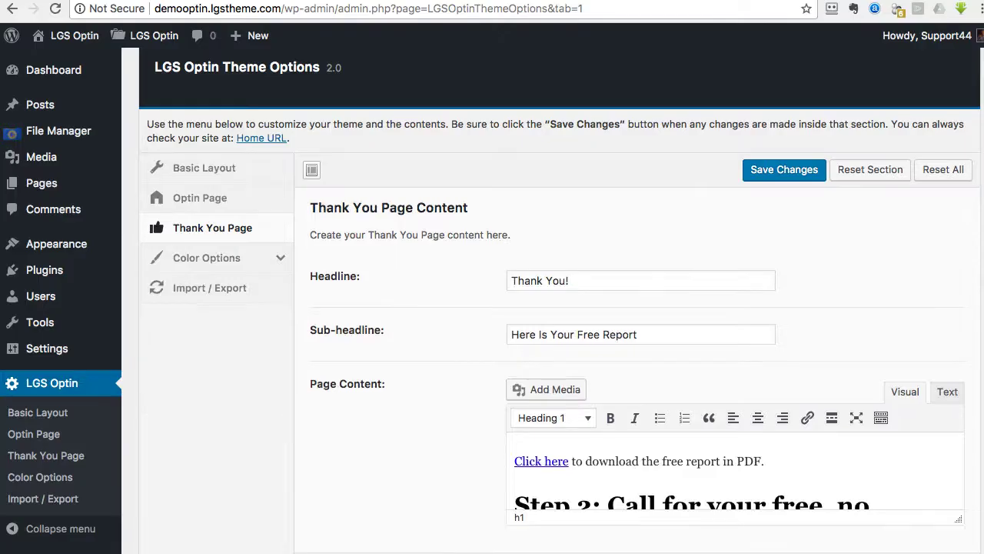
{"action": "scroll", "coordinate": [707, 469], "scroll_direction": "down", "scroll_amount": 5}
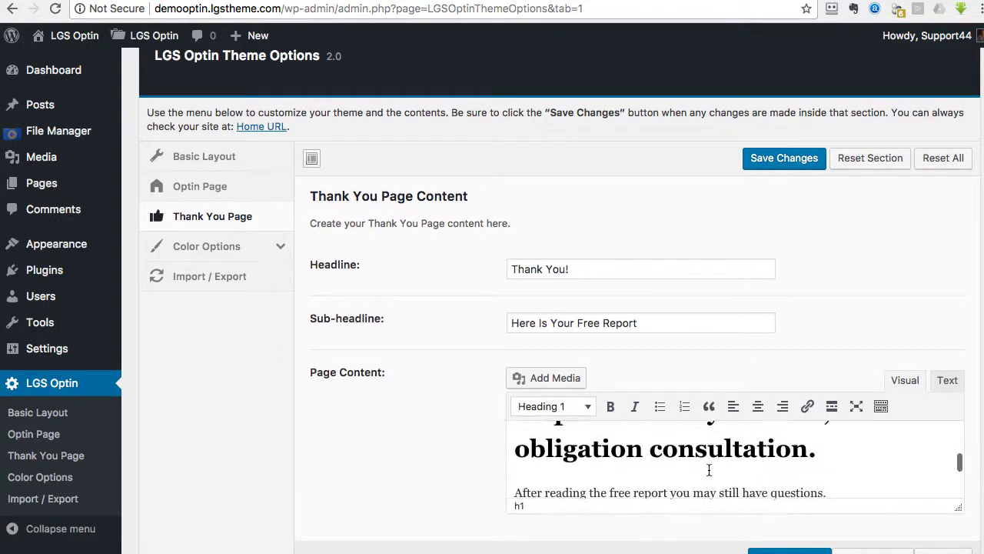
{"action": "scroll", "coordinate": [723, 453], "scroll_direction": "up", "scroll_amount": 2}
{"action": "left_click", "coordinate": [771, 433]}
{"action": "key", "text": "Return"}
{"action": "scroll", "coordinate": [756, 448], "scroll_direction": "down", "scroll_amount": 2}
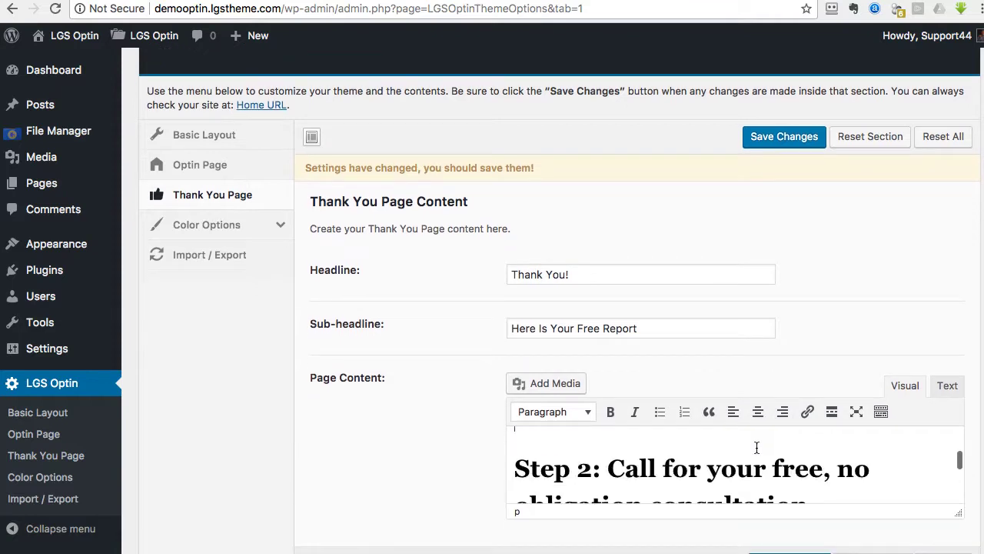
{"action": "scroll", "coordinate": [732, 465], "scroll_direction": "down", "scroll_amount": 3}
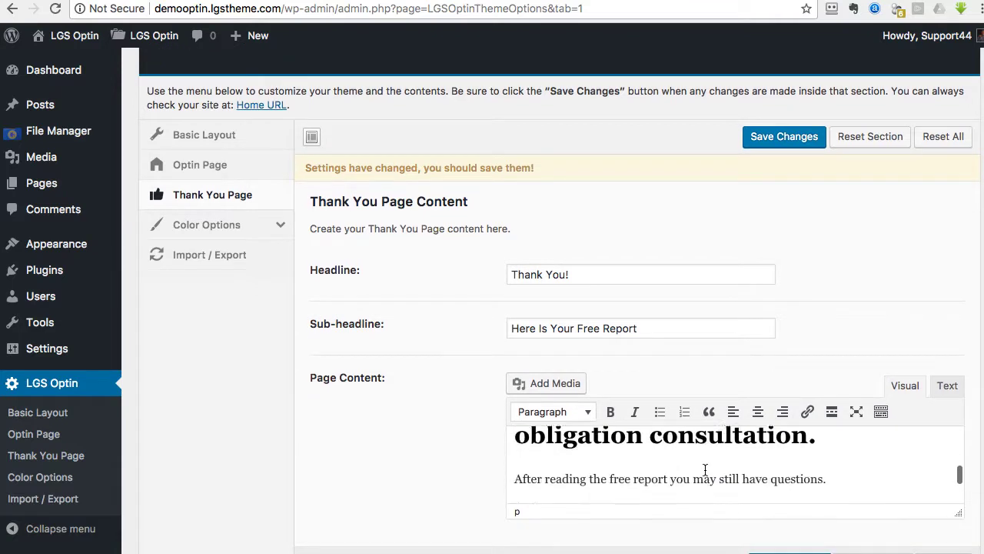
{"action": "scroll", "coordinate": [703, 469], "scroll_direction": "down", "scroll_amount": 5}
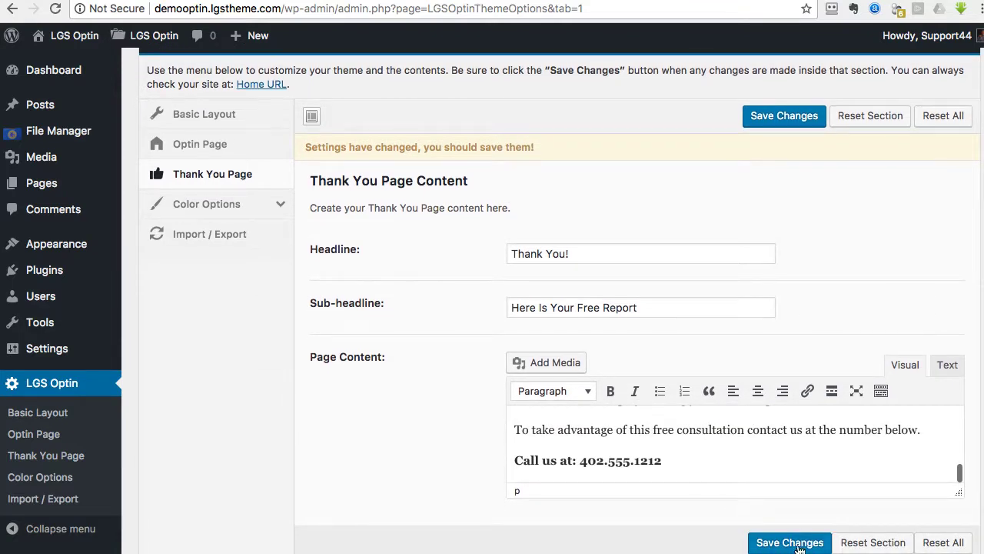
{"action": "left_click", "coordinate": [789, 542]}
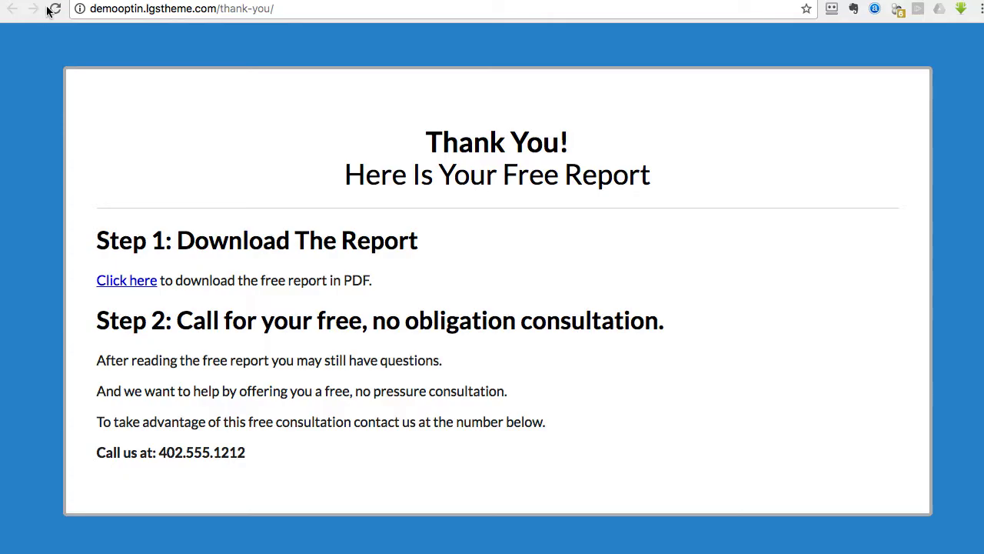
{"action": "left_click", "coordinate": [54, 9]}
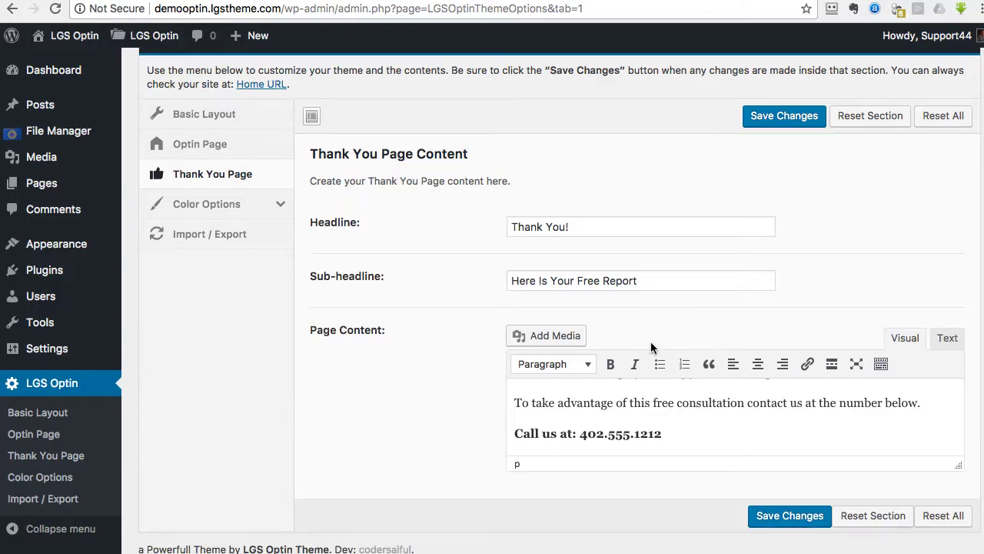
Open Color Options and show the Optin Page colour settings.
{"action": "left_click", "coordinate": [194, 207]}
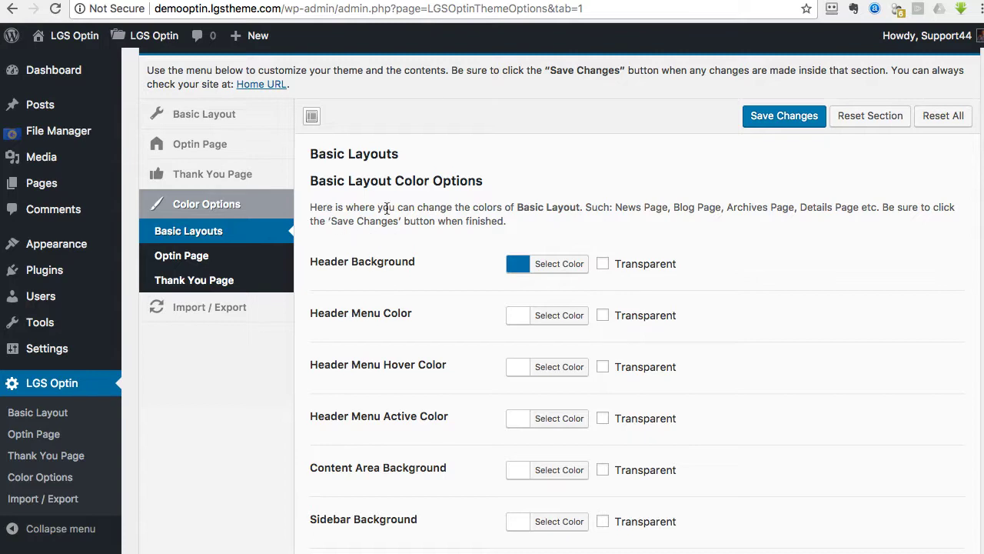
{"action": "left_click_drag", "start_coordinate": [515, 208], "coordinate": [569, 206]}
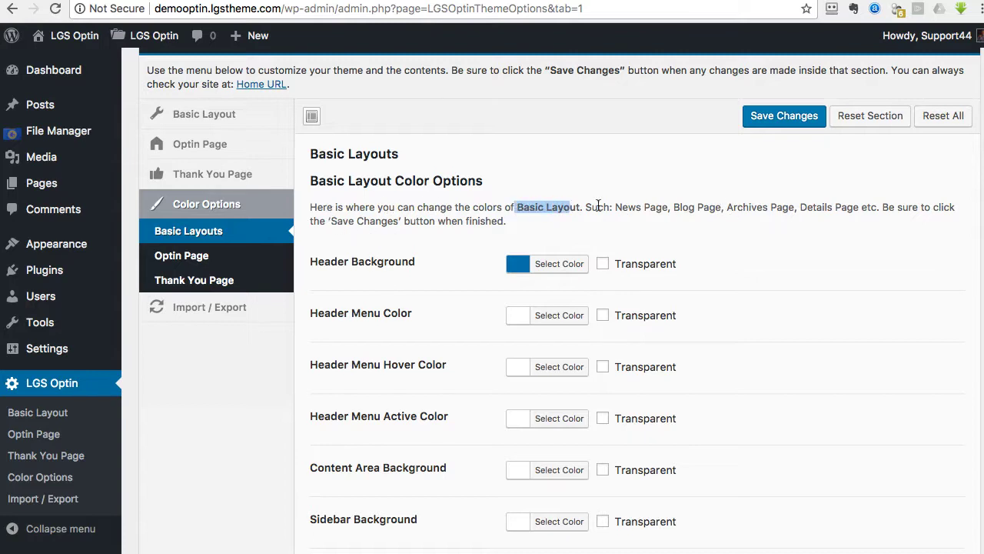
{"action": "left_click_drag", "start_coordinate": [615, 208], "coordinate": [866, 208]}
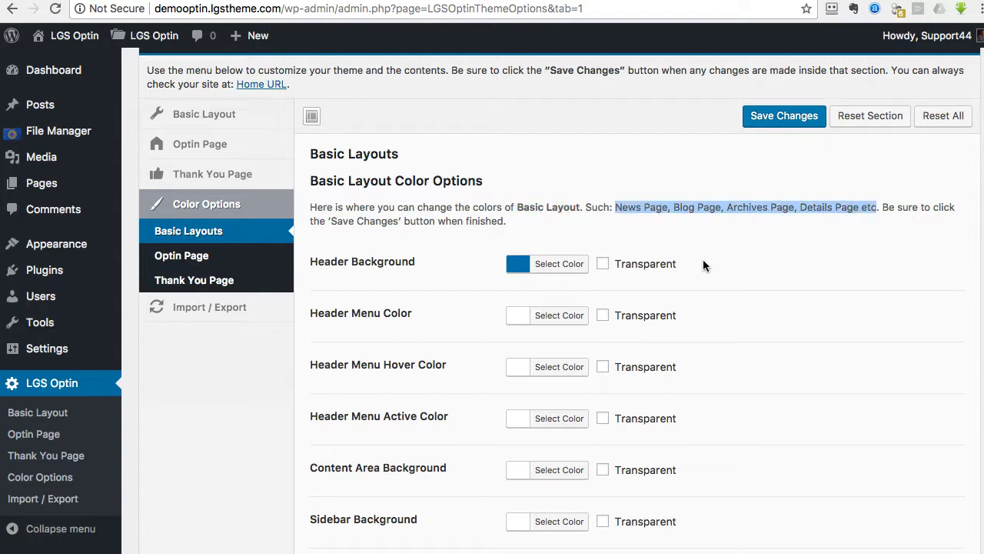
{"action": "scroll", "coordinate": [733, 259], "scroll_direction": "down", "scroll_amount": 2}
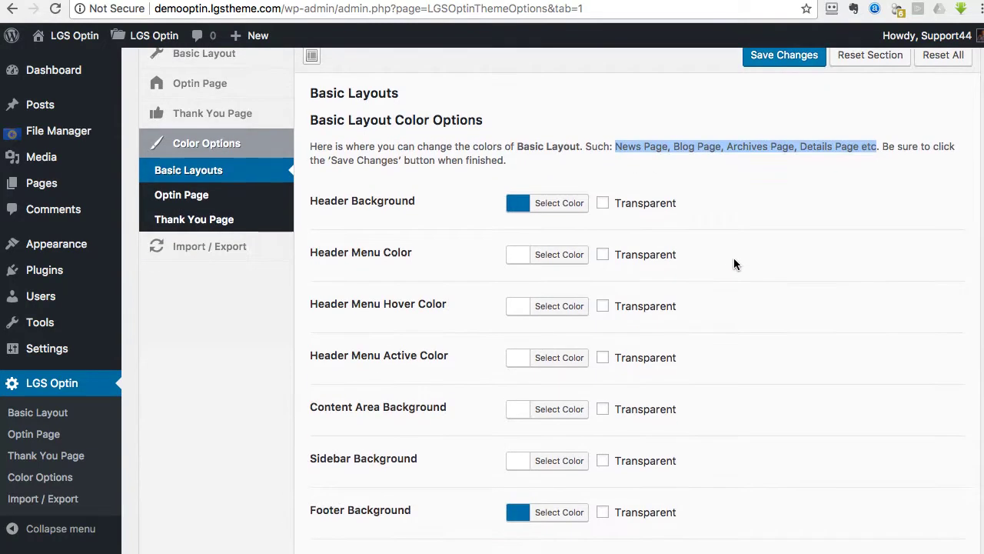
{"action": "left_click", "coordinate": [197, 195]}
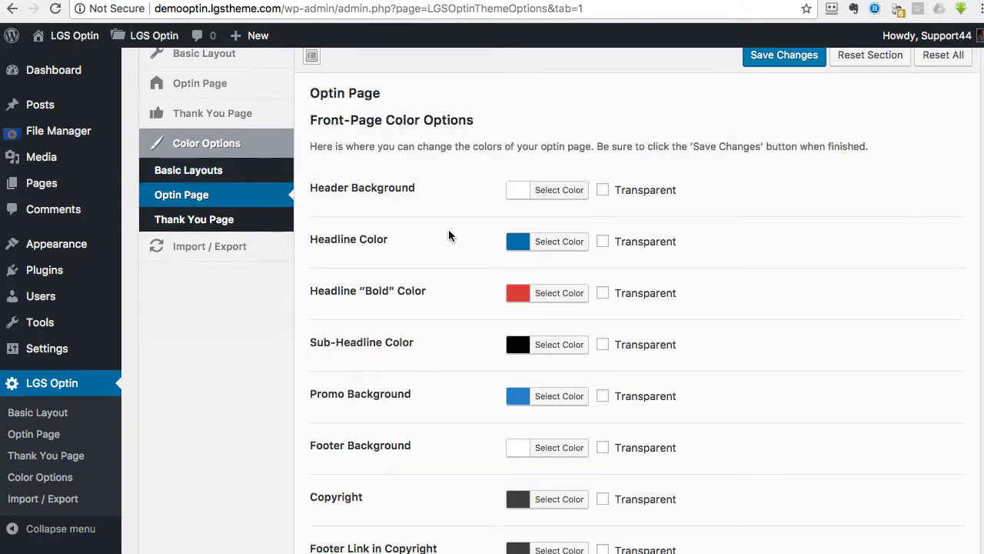
{"action": "scroll", "coordinate": [422, 251], "scroll_direction": "down", "scroll_amount": 1}
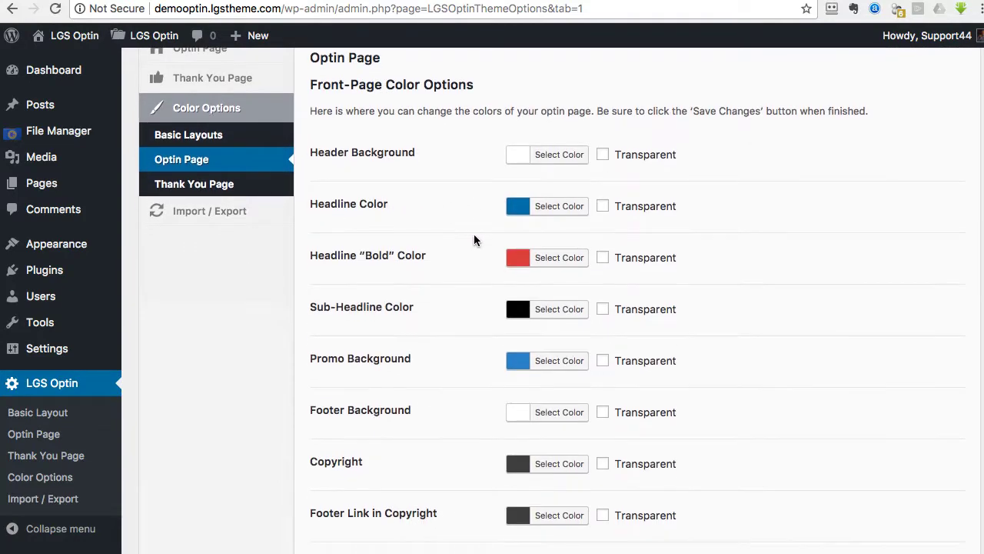
Set Headline Color to black, save, and reload the live page to check.
{"action": "left_click", "coordinate": [520, 218]}
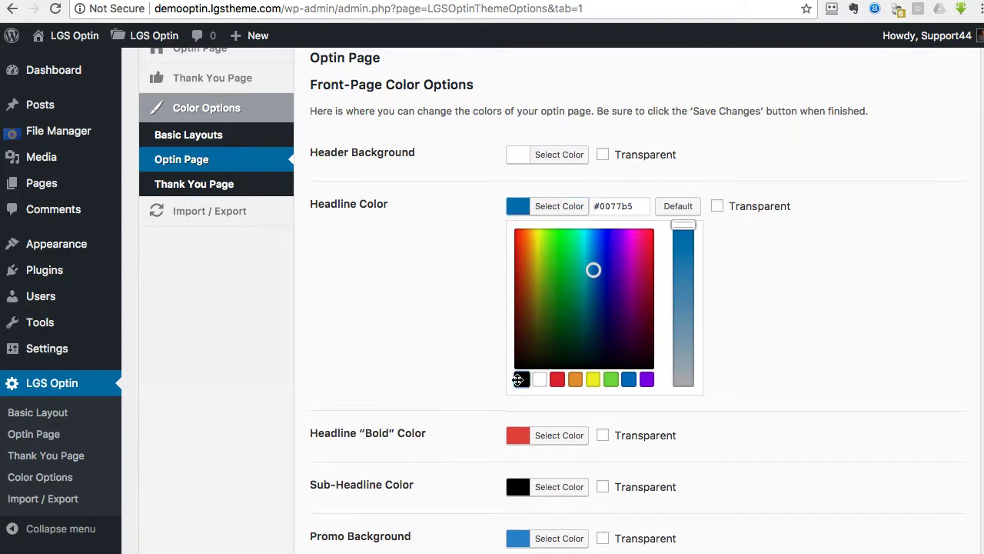
{"action": "left_click", "coordinate": [521, 381]}
{"action": "left_click", "coordinate": [429, 342]}
{"action": "scroll", "coordinate": [427, 339], "scroll_direction": "up", "scroll_amount": 3}
{"action": "left_click", "coordinate": [782, 120]}
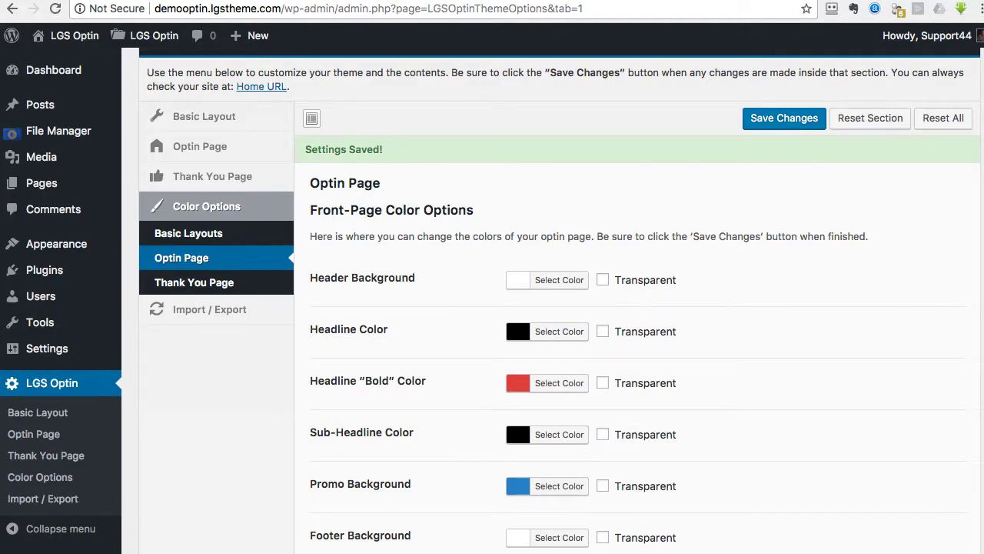
{"action": "key", "text": "ctrl+Tab"}
{"action": "scroll", "coordinate": [715, 162], "scroll_direction": "up", "scroll_amount": 5}
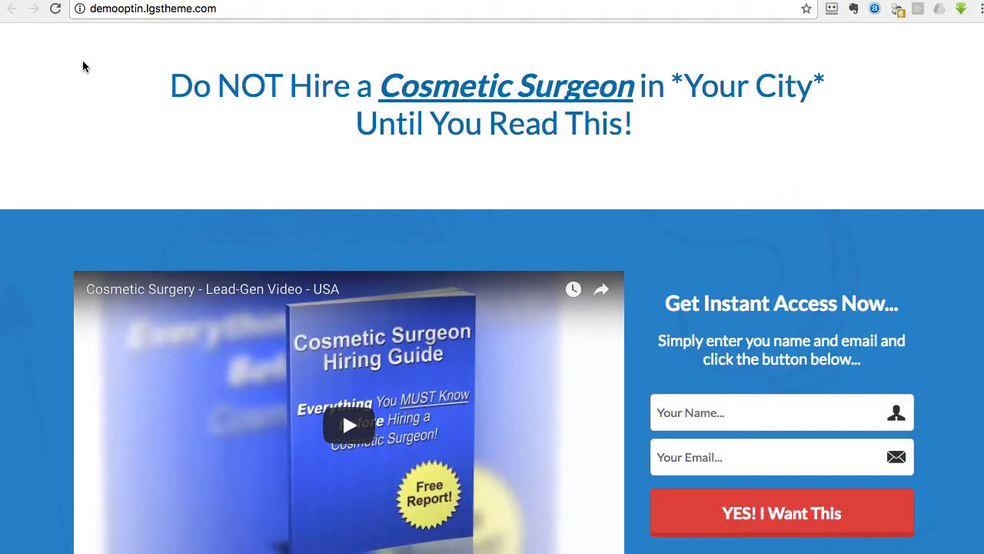
{"action": "left_click", "coordinate": [54, 8]}
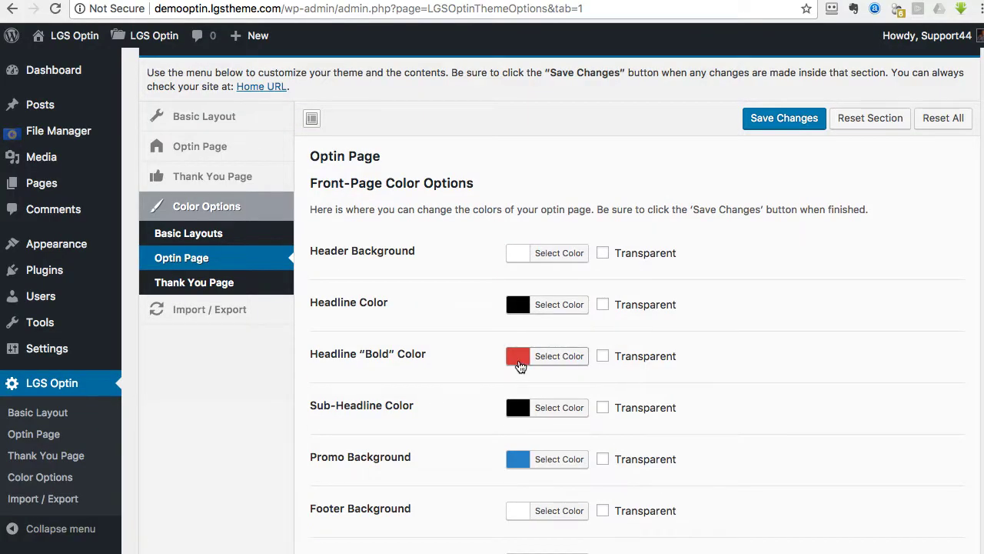
Set Headline "Bold" Color to red #dd3333, save, and view the live page.
{"action": "left_click", "coordinate": [519, 363]}
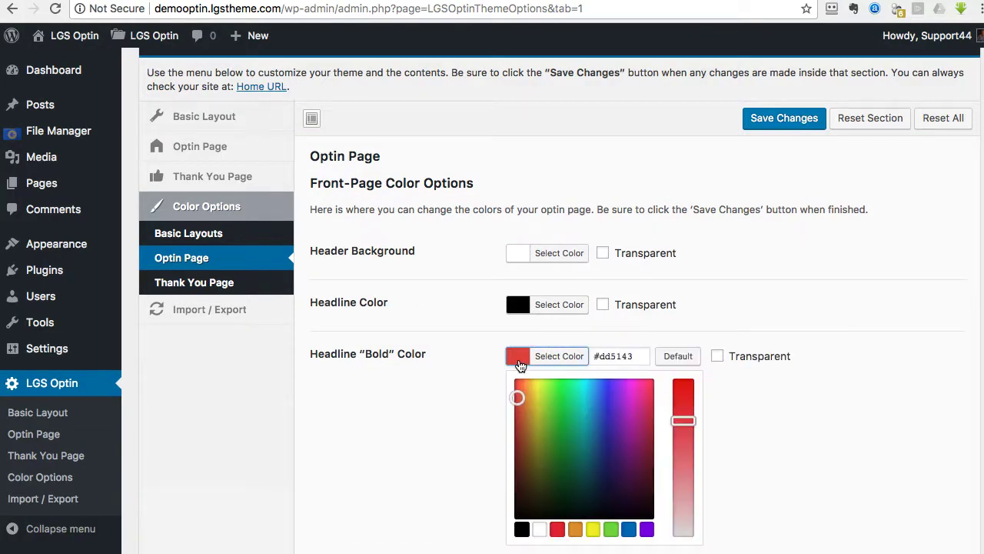
{"action": "left_click", "coordinate": [557, 529]}
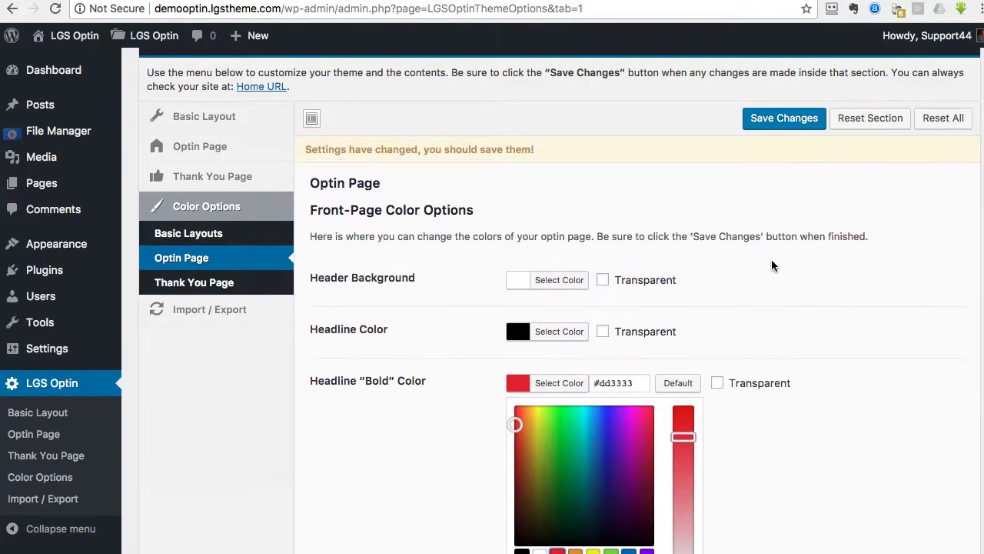
{"action": "left_click", "coordinate": [785, 270]}
{"action": "left_click", "coordinate": [780, 123]}
{"action": "key", "text": "ctrl+Tab"}
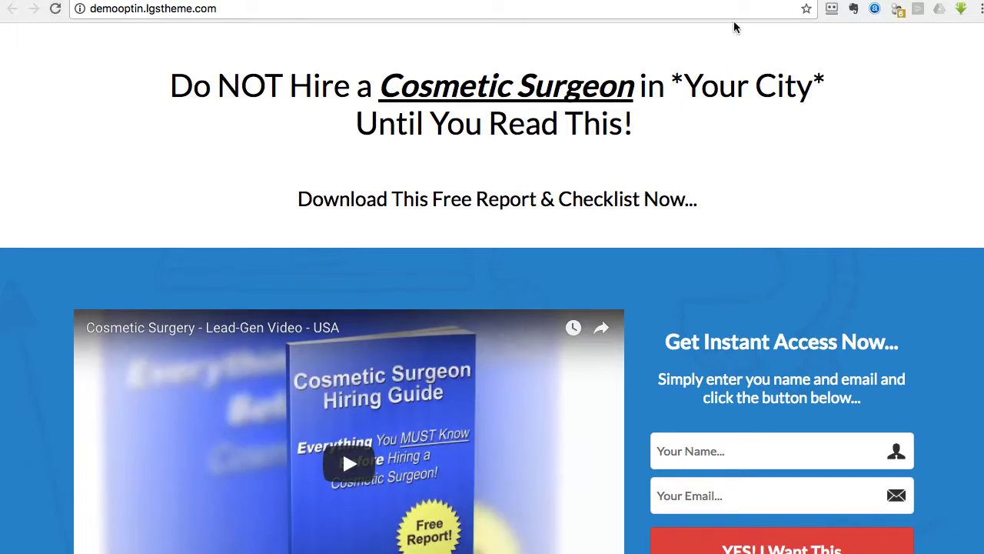
{"action": "key", "text": "ctrl+shift+Tab"}
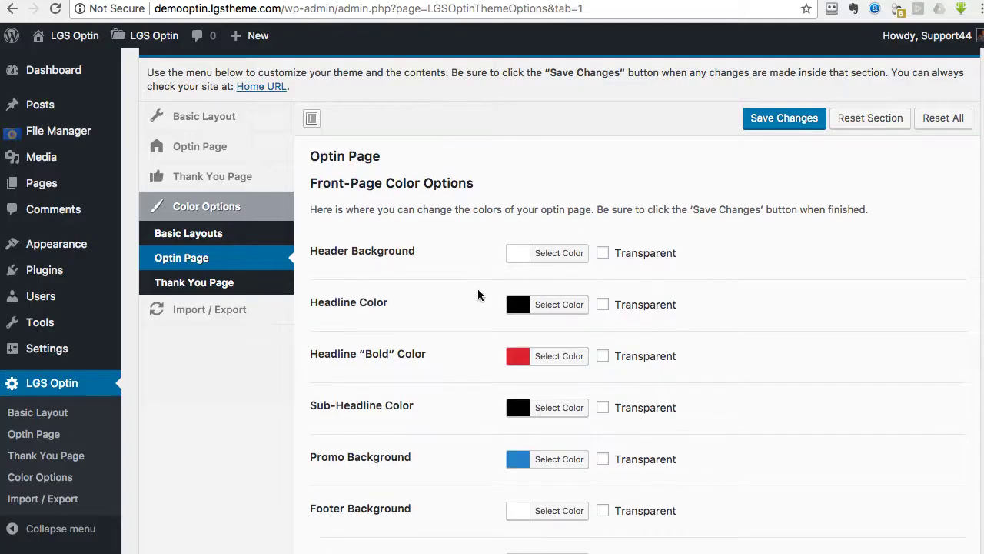
Make 'Cosmetic Surgeon' bold and underlined without italic, save, and reload the live page.
{"action": "left_click", "coordinate": [193, 151]}
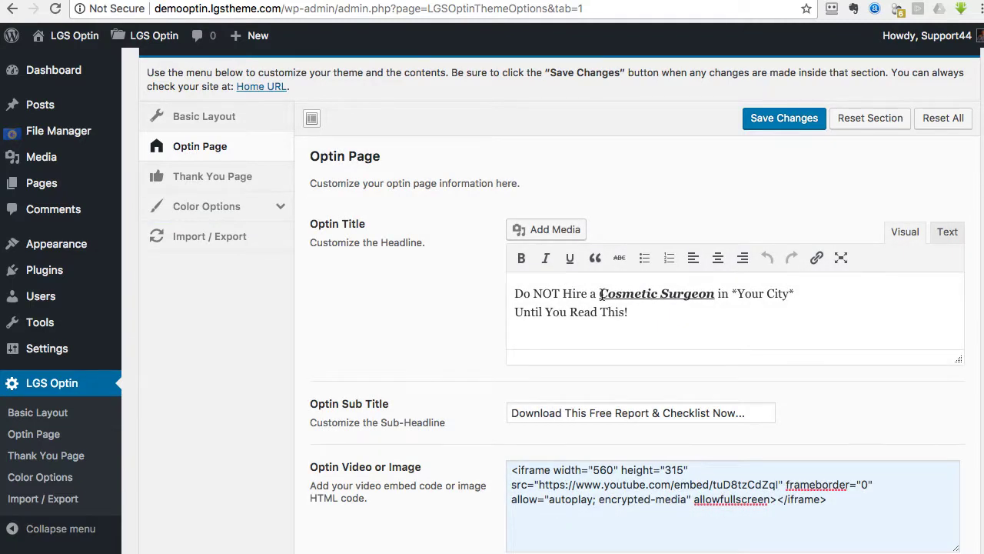
{"action": "left_click_drag", "start_coordinate": [600, 294], "coordinate": [720, 296]}
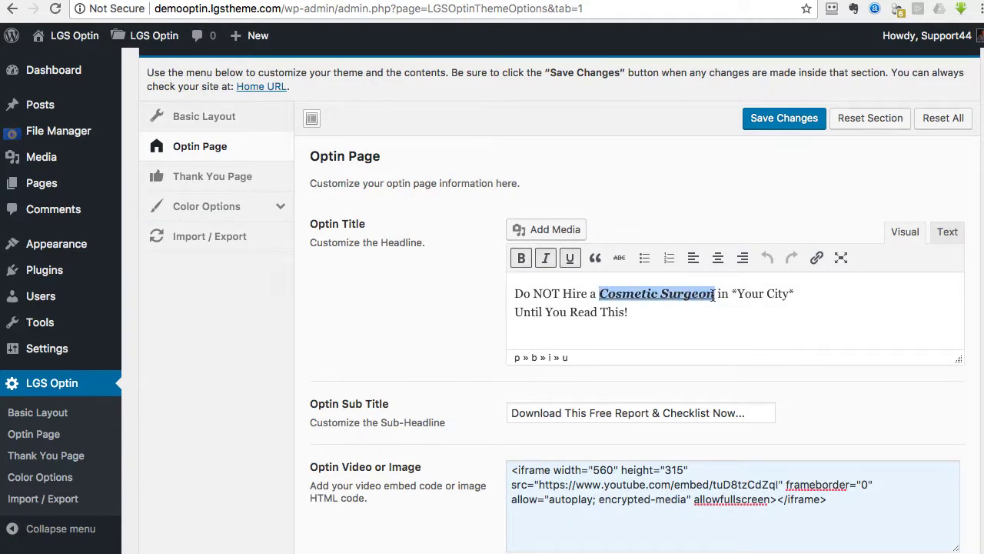
{"action": "left_click", "coordinate": [548, 262]}
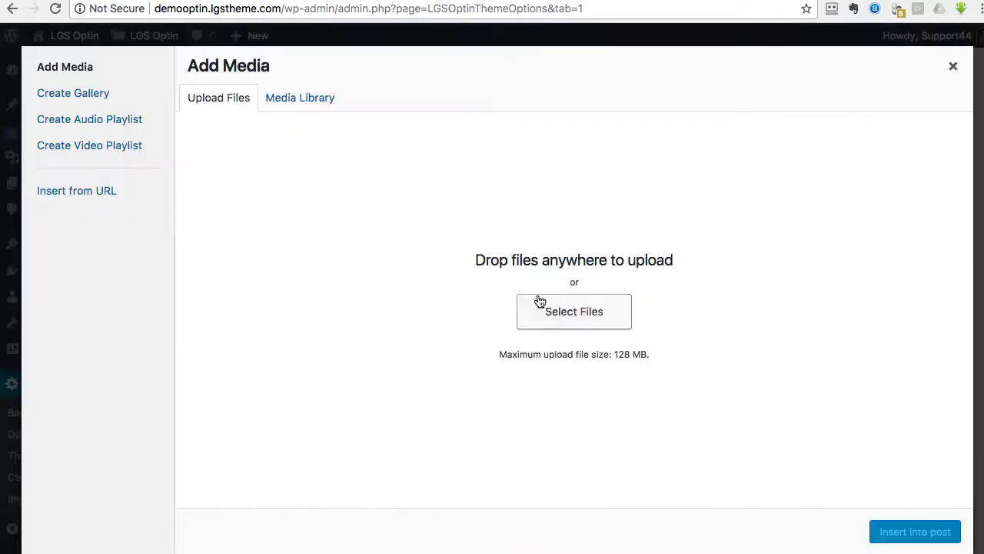
{"action": "left_click", "coordinate": [954, 66]}
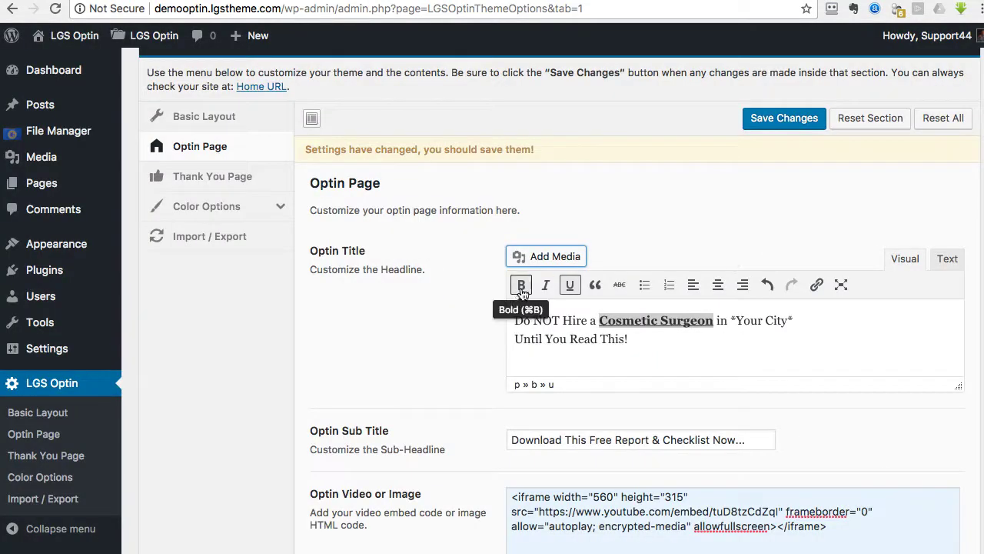
{"action": "left_click", "coordinate": [521, 288]}
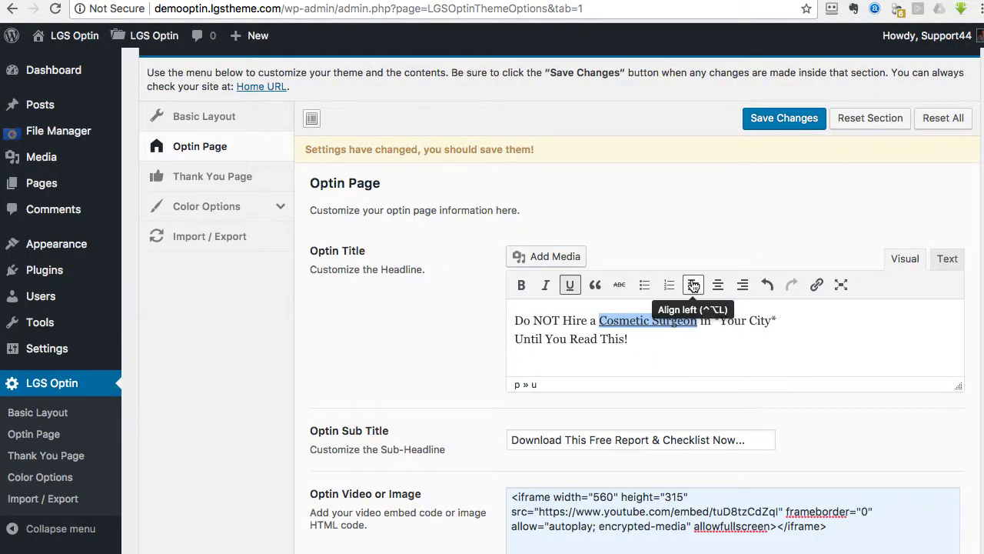
{"action": "left_click", "coordinate": [774, 126]}
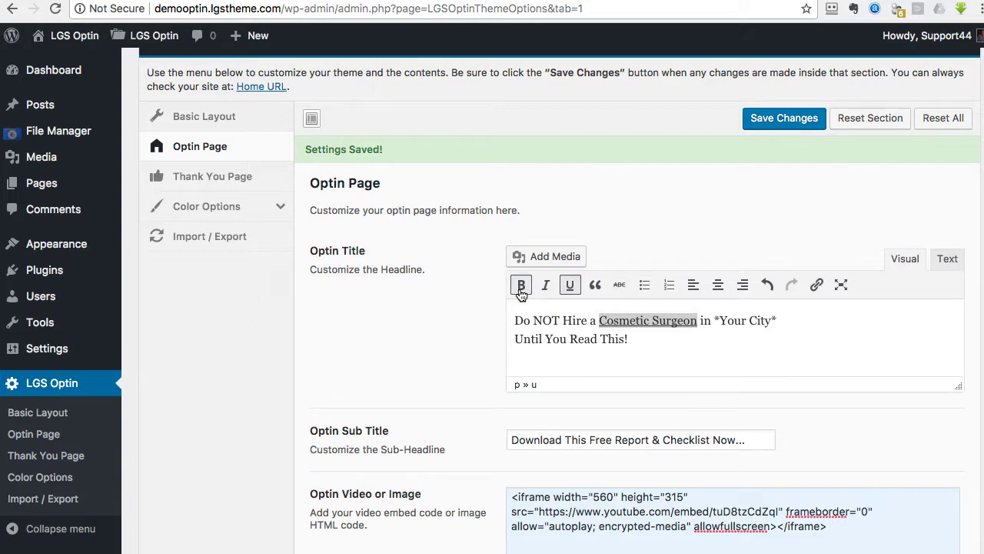
{"action": "left_click", "coordinate": [521, 289]}
{"action": "left_click", "coordinate": [788, 121]}
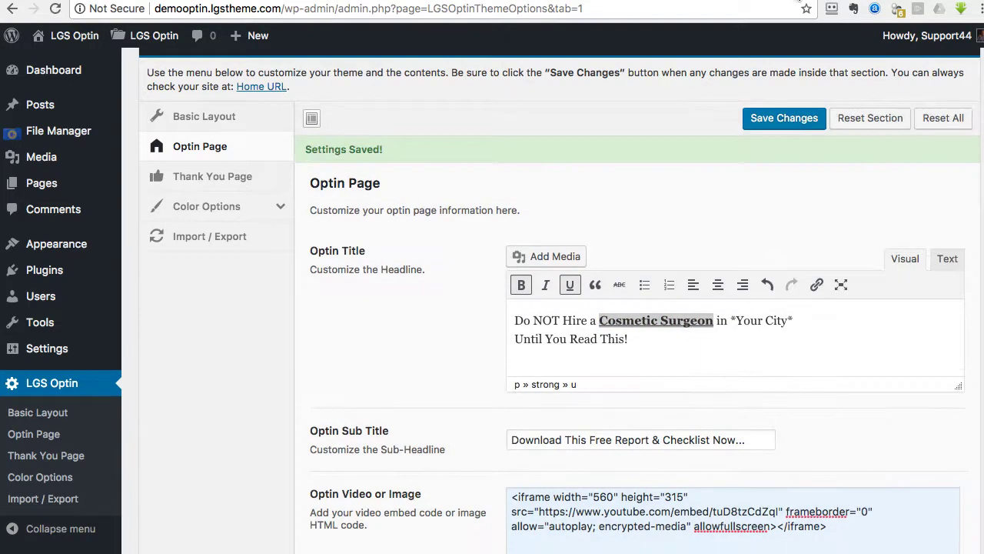
{"action": "key", "text": "ctrl+Tab"}
{"action": "left_click", "coordinate": [55, 8]}
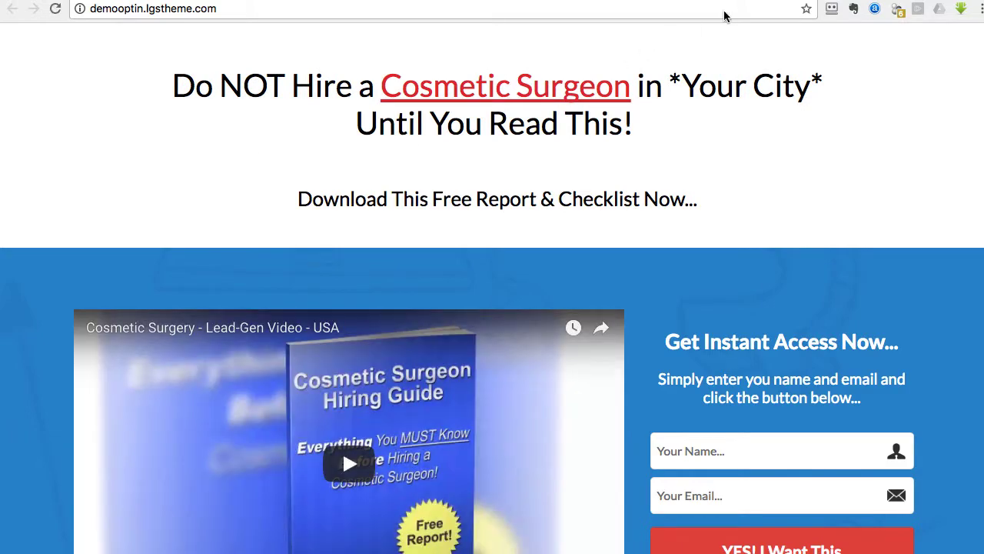
Inspect the headline's raw HTML, return to the visual view, and reopen Color Options.
{"action": "key", "text": "ctrl+shift+Tab"}
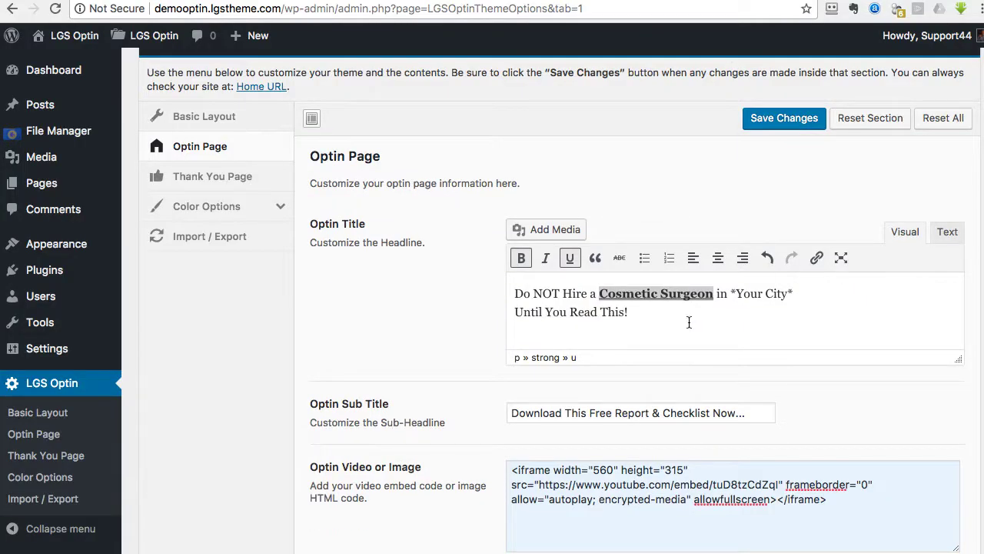
{"action": "left_click", "coordinate": [611, 326]}
{"action": "left_click", "coordinate": [946, 234]}
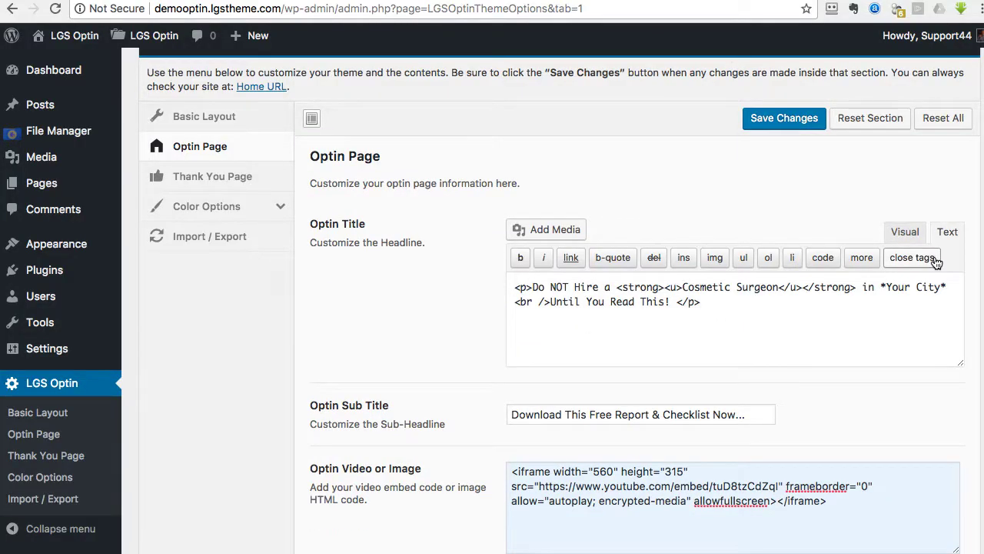
{"action": "left_click", "coordinate": [905, 231]}
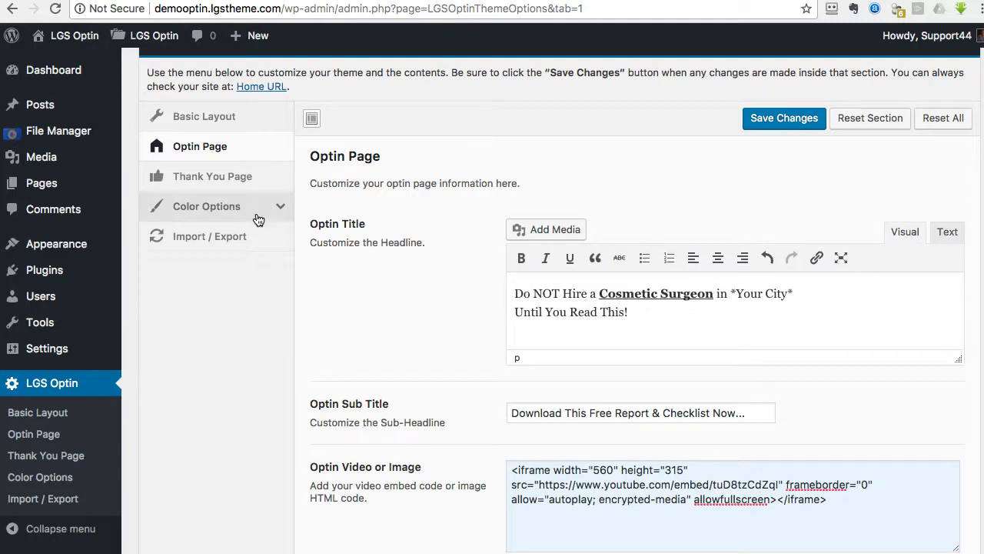
{"action": "left_click", "coordinate": [226, 208]}
Open the Promo Background colour picker in the Optin Page colour settings and try a deeper blue.
{"action": "left_click", "coordinate": [208, 254]}
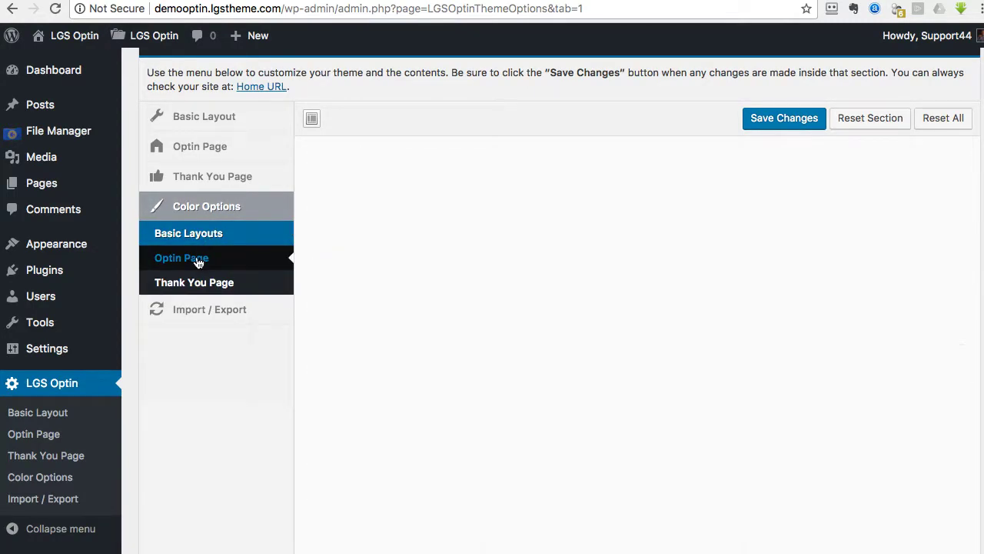
{"action": "scroll", "coordinate": [396, 292], "scroll_direction": "down", "scroll_amount": 1}
{"action": "scroll", "coordinate": [402, 293], "scroll_direction": "down", "scroll_amount": 5}
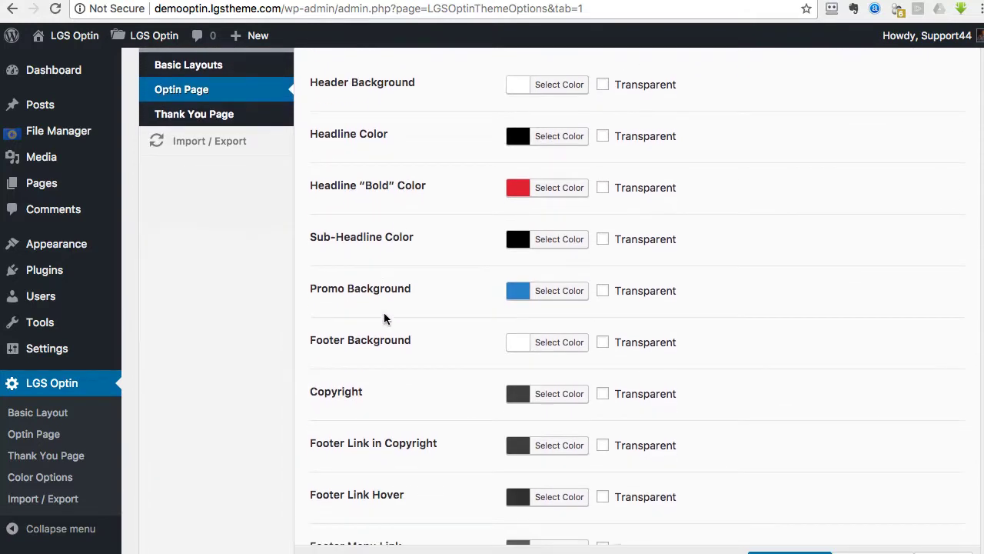
{"action": "scroll", "coordinate": [389, 389], "scroll_direction": "down", "scroll_amount": 2}
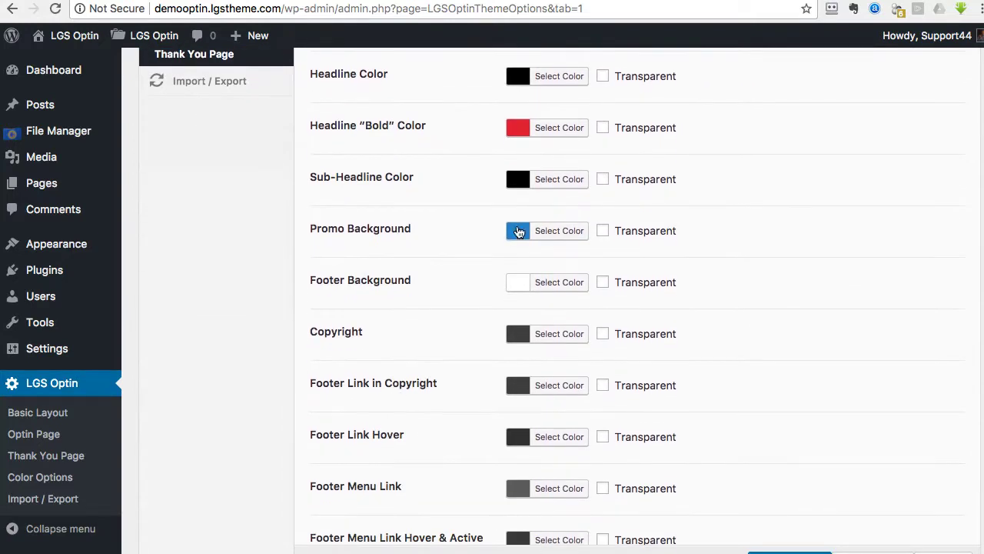
{"action": "left_click", "coordinate": [512, 234]}
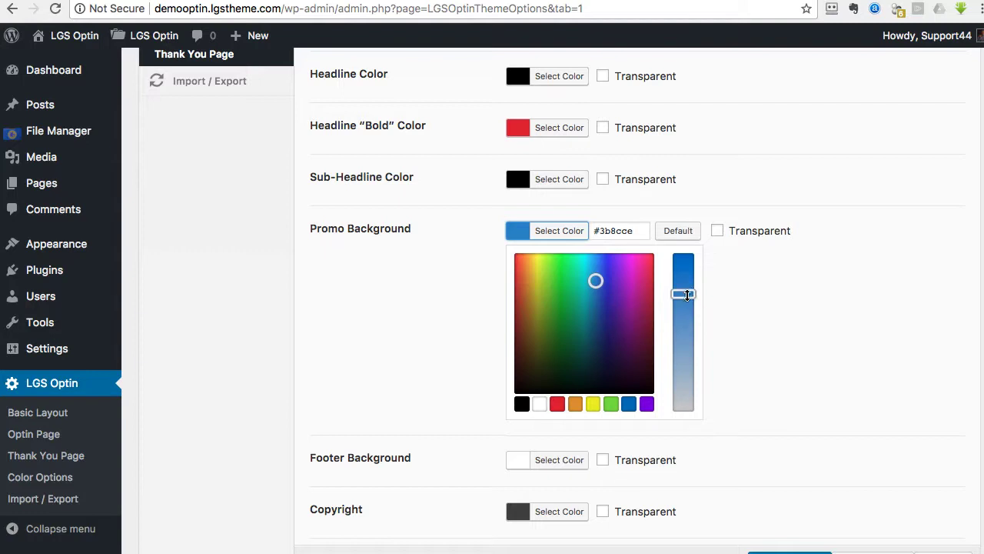
{"action": "left_click", "coordinate": [619, 233]}
{"action": "double_click", "coordinate": [618, 233]}
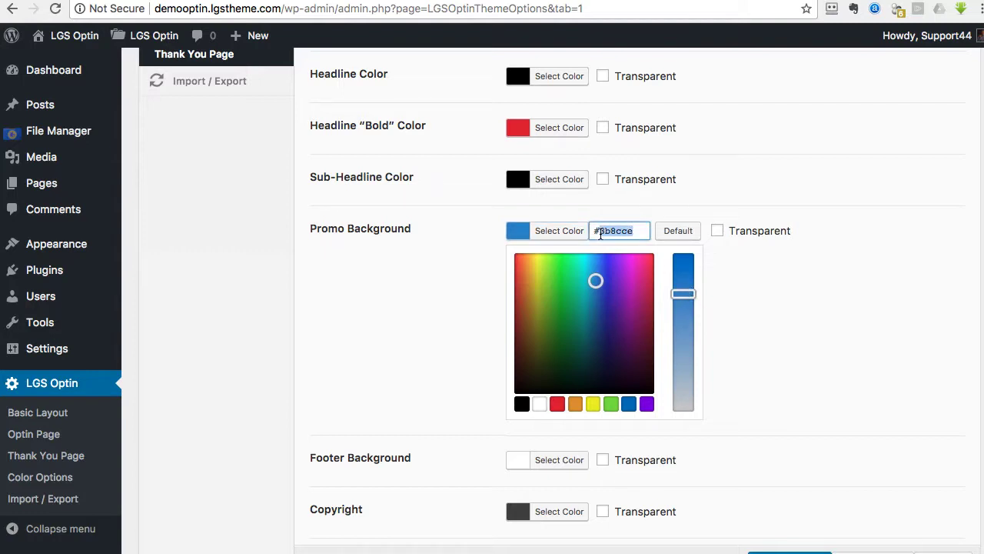
{"action": "left_click_drag", "start_coordinate": [686, 292], "coordinate": [680, 265]}
Change the Promo Background to the green #81d742 palette swatch.
{"action": "left_click", "coordinate": [843, 299]}
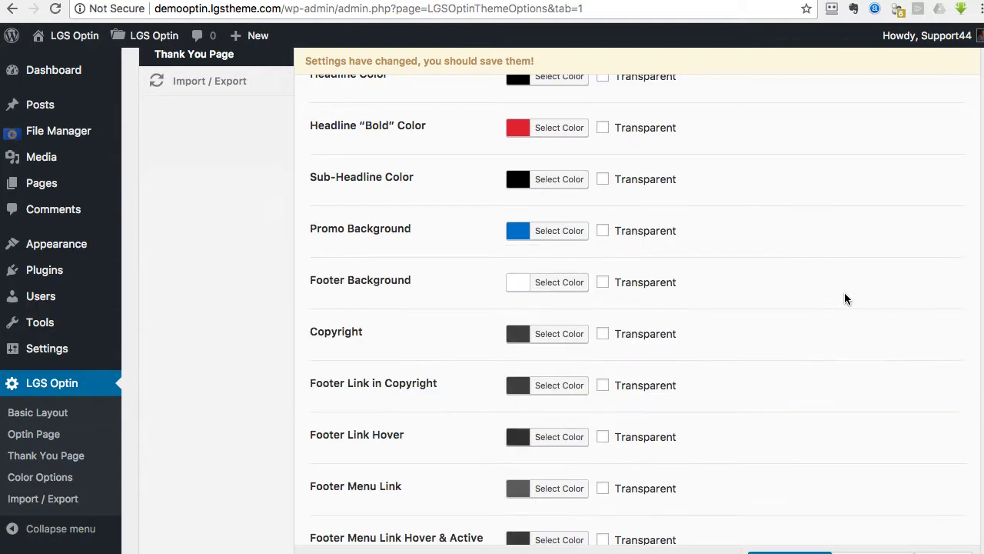
{"action": "left_click", "coordinate": [537, 238]}
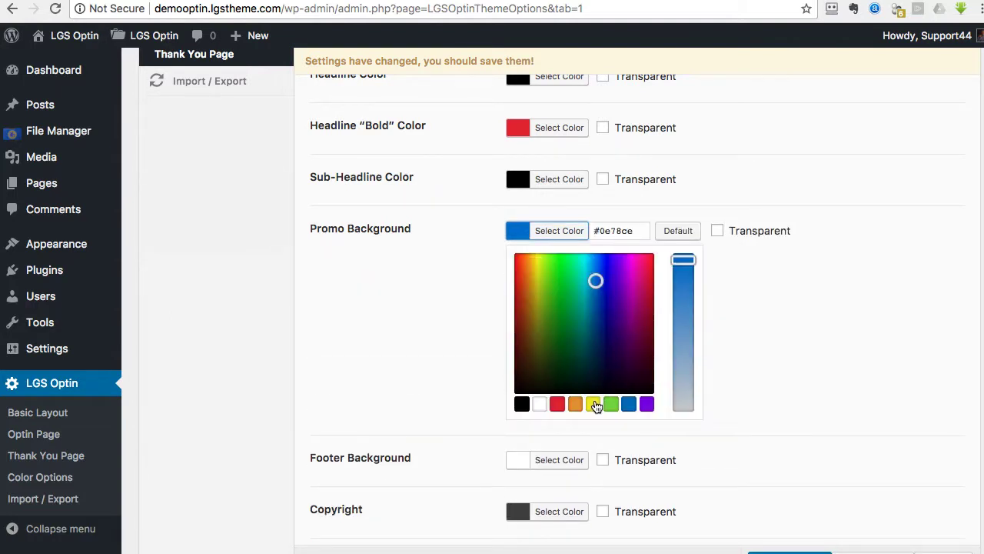
{"action": "left_click", "coordinate": [612, 405]}
{"action": "left_click", "coordinate": [767, 320]}
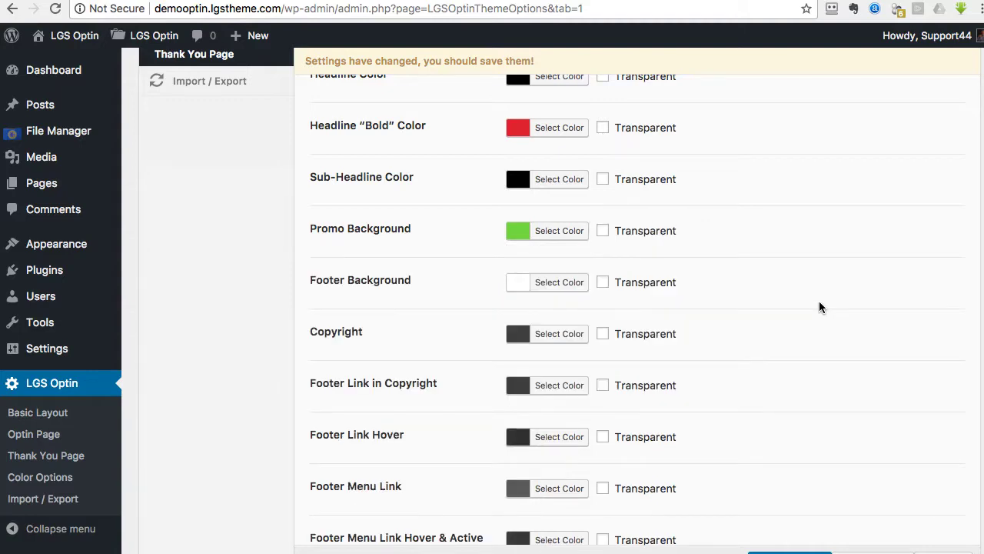
Save the green promo colour and reload the live optin page to view it.
{"action": "scroll", "coordinate": [863, 266], "scroll_direction": "up", "scroll_amount": 5}
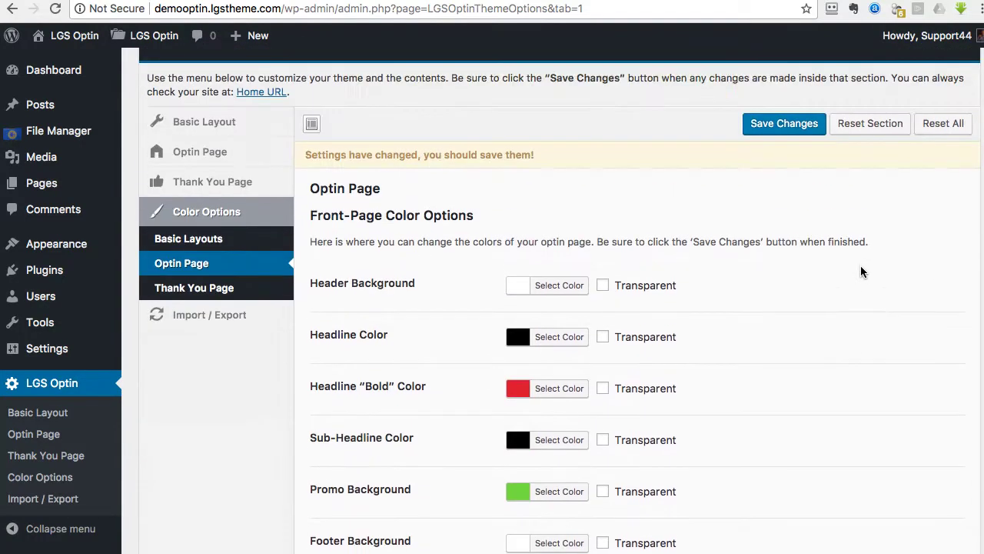
{"action": "left_click", "coordinate": [772, 146]}
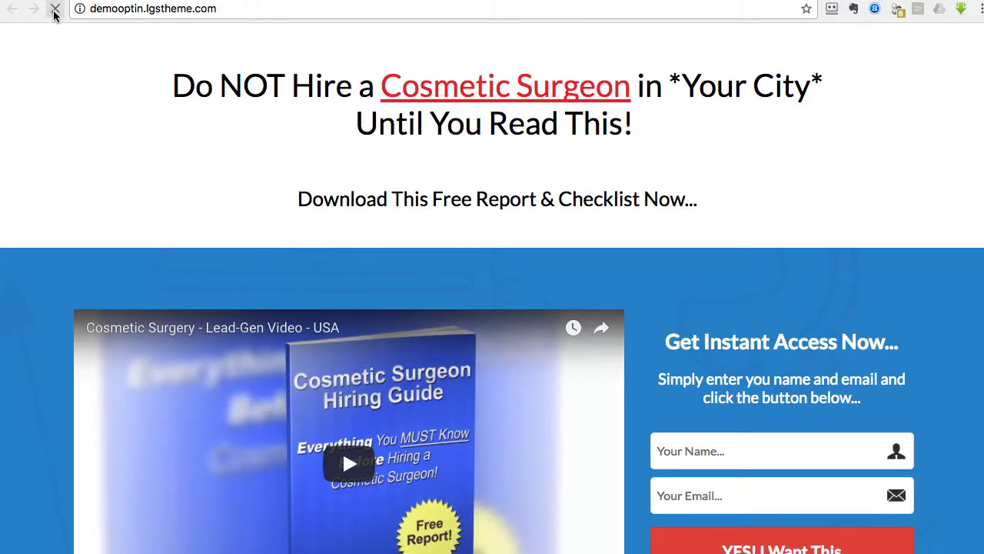
{"action": "left_click", "coordinate": [54, 9]}
{"action": "scroll", "coordinate": [705, 192], "scroll_direction": "down", "scroll_amount": 4}
Back in theme options, replace the Promo Background hex with blue #3b8cce.
{"action": "scroll", "coordinate": [706, 192], "scroll_direction": "up", "scroll_amount": 4}
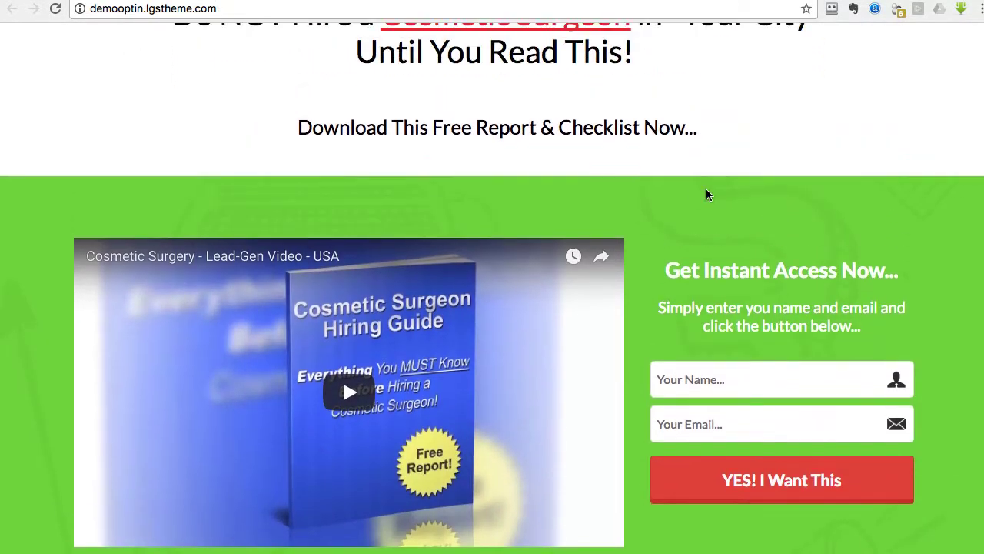
{"action": "left_click", "coordinate": [749, 2]}
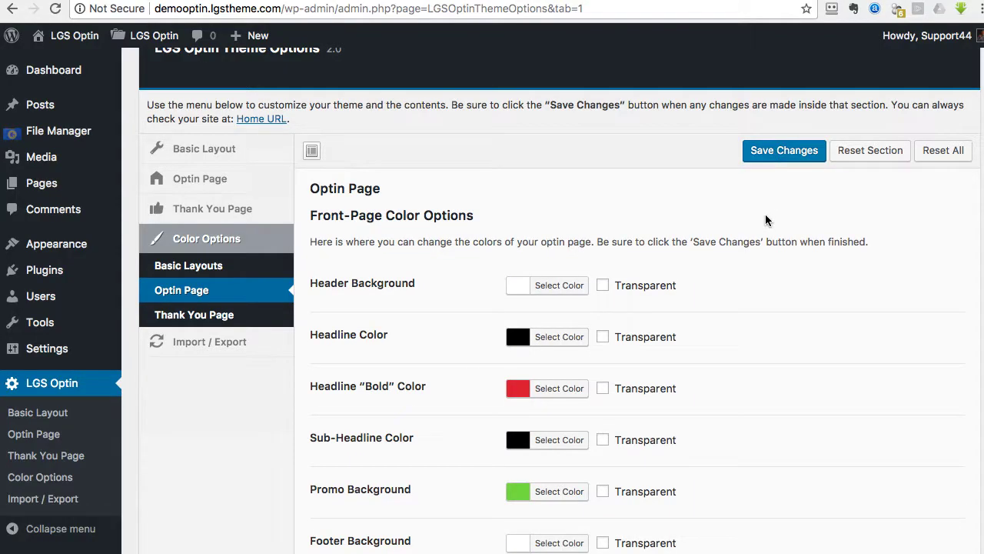
{"action": "scroll", "coordinate": [760, 261], "scroll_direction": "down", "scroll_amount": 2}
{"action": "left_click", "coordinate": [516, 329]}
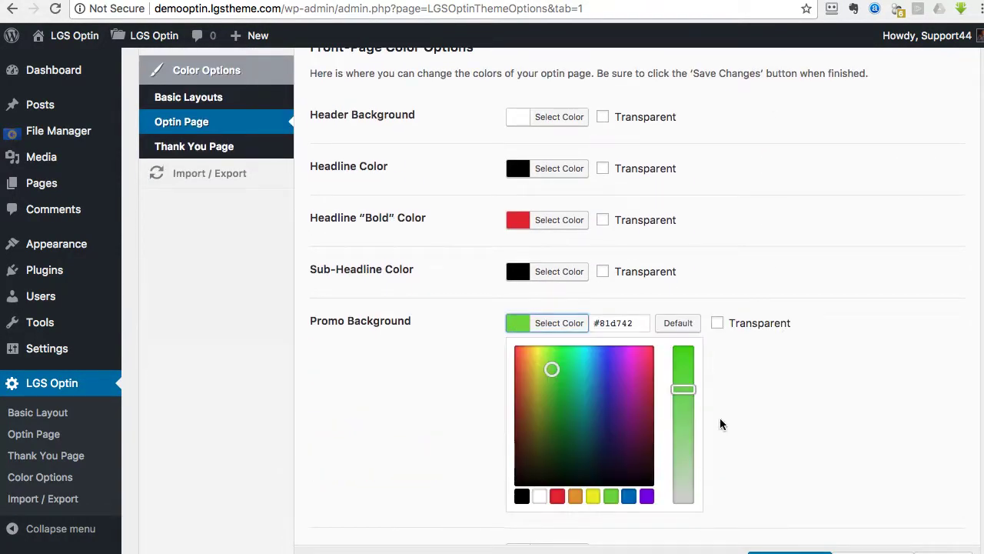
{"action": "left_click_drag", "start_coordinate": [600, 326], "coordinate": [642, 325]}
{"action": "type", "text": "#3b8cce"}
{"action": "key", "text": "Return"}
Save the blue #3b8cce Promo Background colour.
{"action": "left_click", "coordinate": [828, 383]}
{"action": "scroll", "coordinate": [835, 327], "scroll_direction": "up", "scroll_amount": 5}
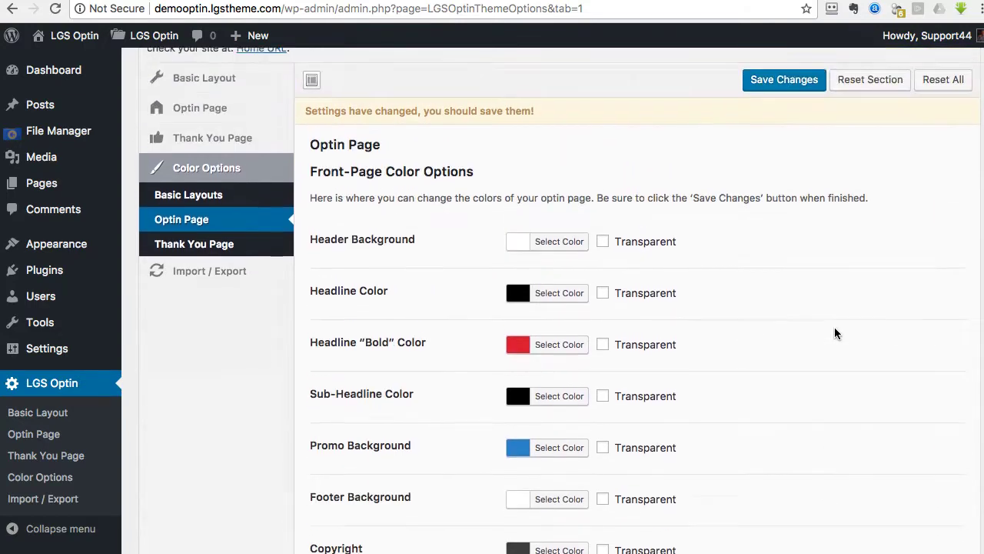
{"action": "left_click", "coordinate": [784, 129]}
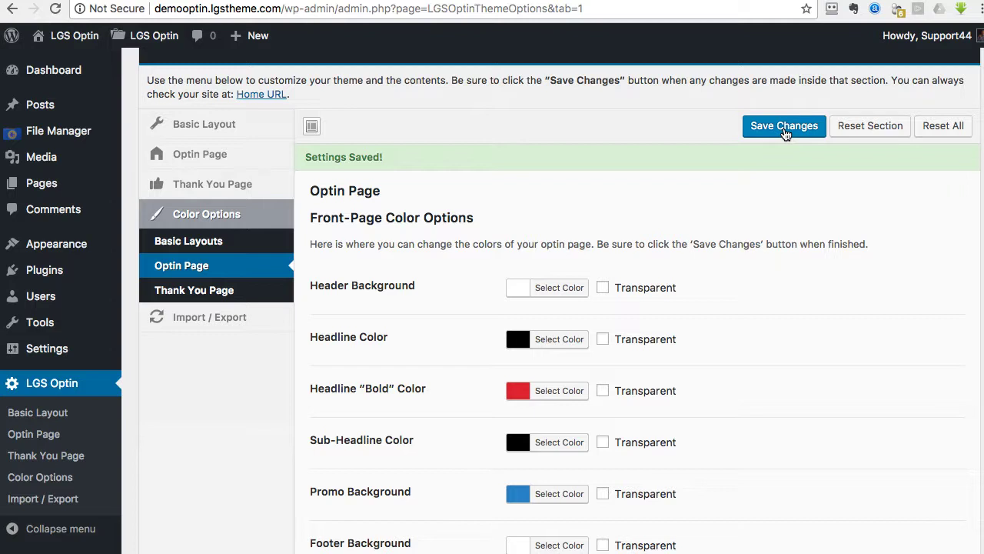
{"action": "scroll", "coordinate": [792, 223], "scroll_direction": "down", "scroll_amount": 3}
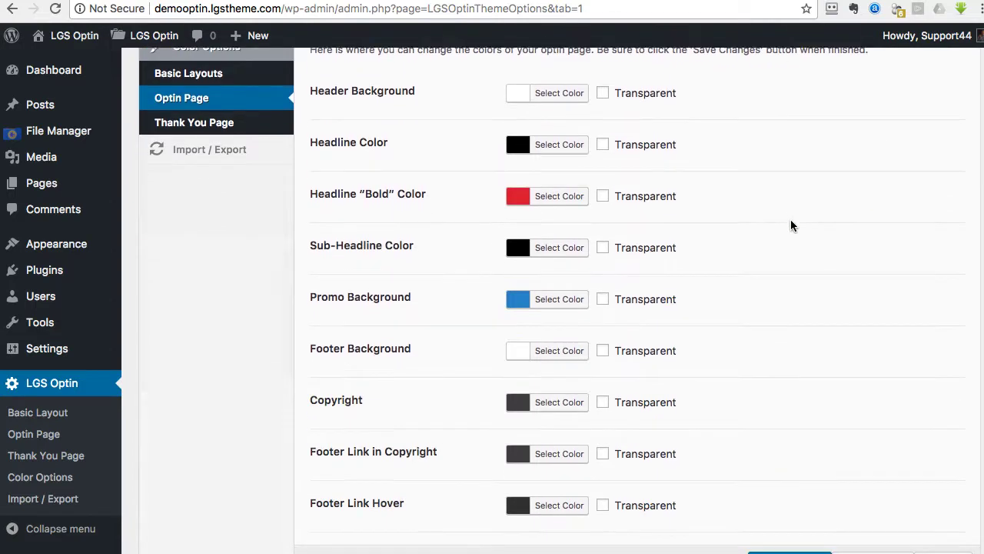
{"action": "scroll", "coordinate": [785, 285], "scroll_direction": "up", "scroll_amount": 5}
{"action": "left_click", "coordinate": [181, 269]}
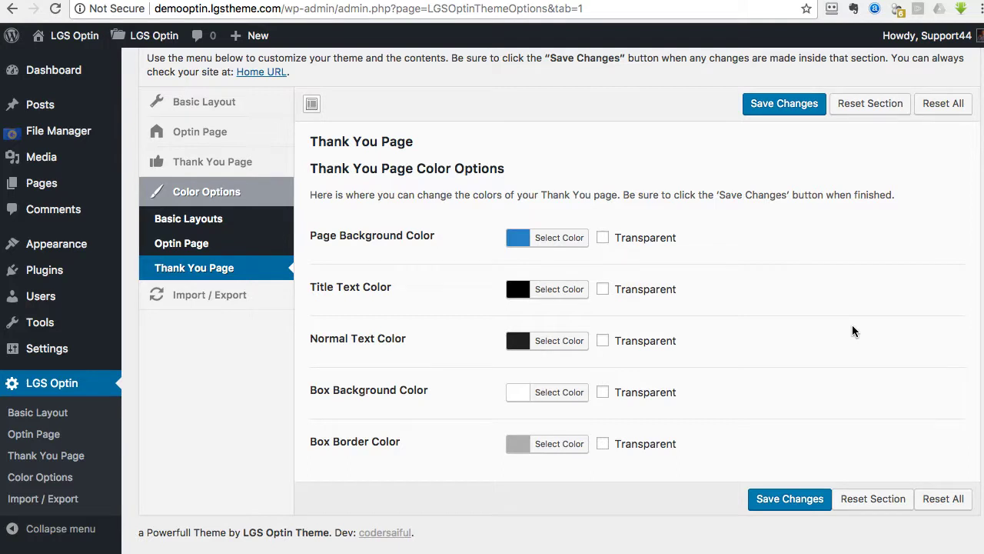
{"action": "scroll", "coordinate": [852, 331], "scroll_direction": "up", "scroll_amount": 2}
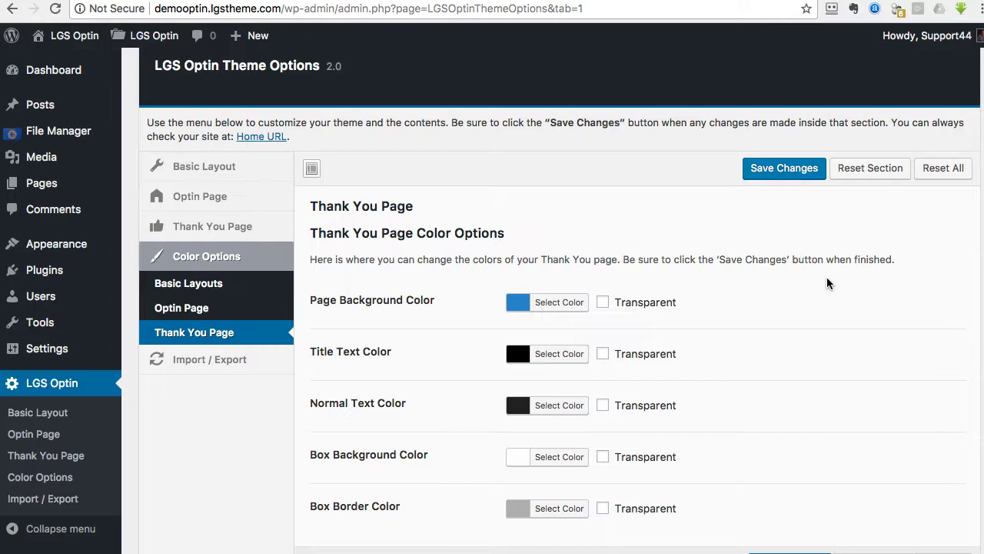
{"action": "key", "text": "ctrl+Tab"}
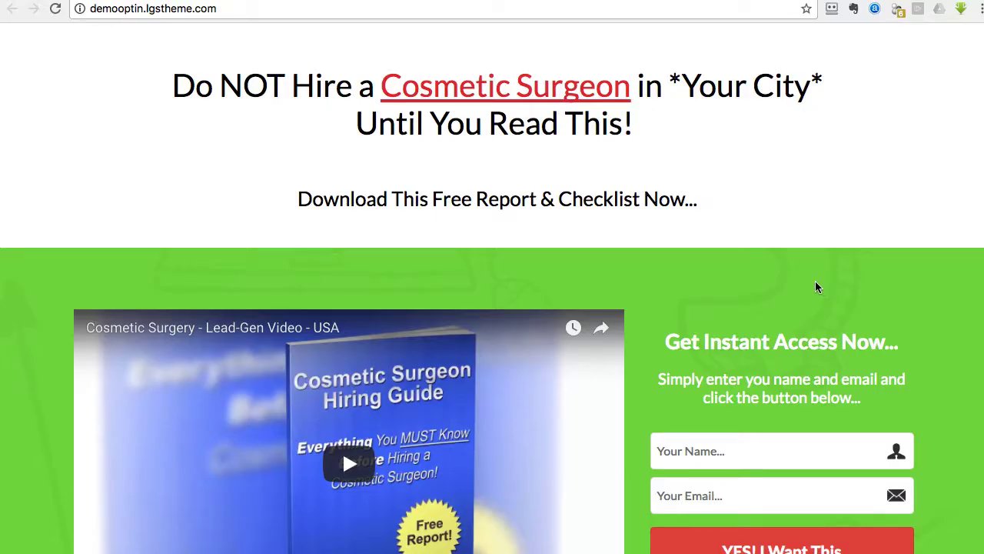
{"action": "left_click", "coordinate": [55, 8]}
{"action": "scroll", "coordinate": [722, 175], "scroll_direction": "down", "scroll_amount": 5}
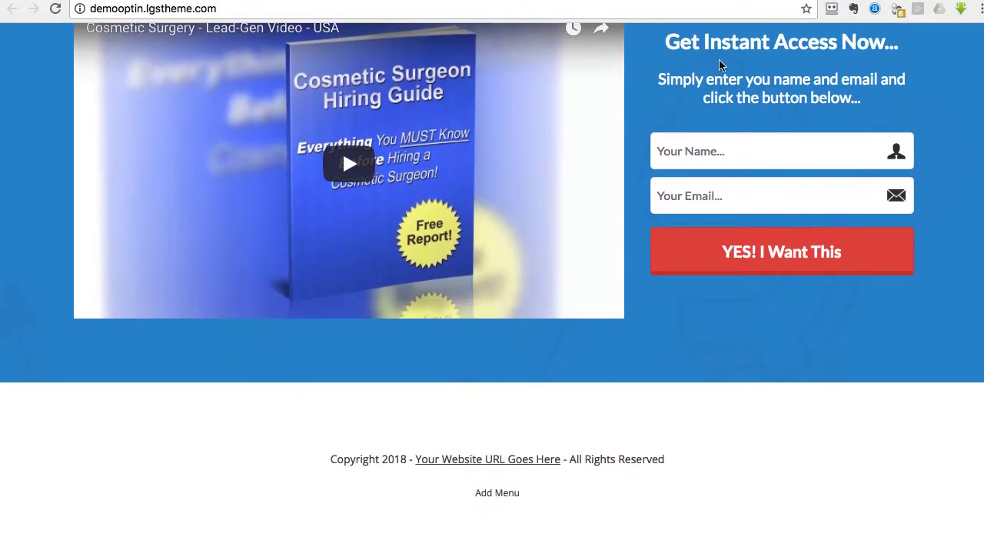
{"action": "key", "text": "ctrl+Tab"}
Under Appearance > Menus, create a new menu named 'Footer'.
{"action": "mouse_move", "coordinate": [50, 243]}
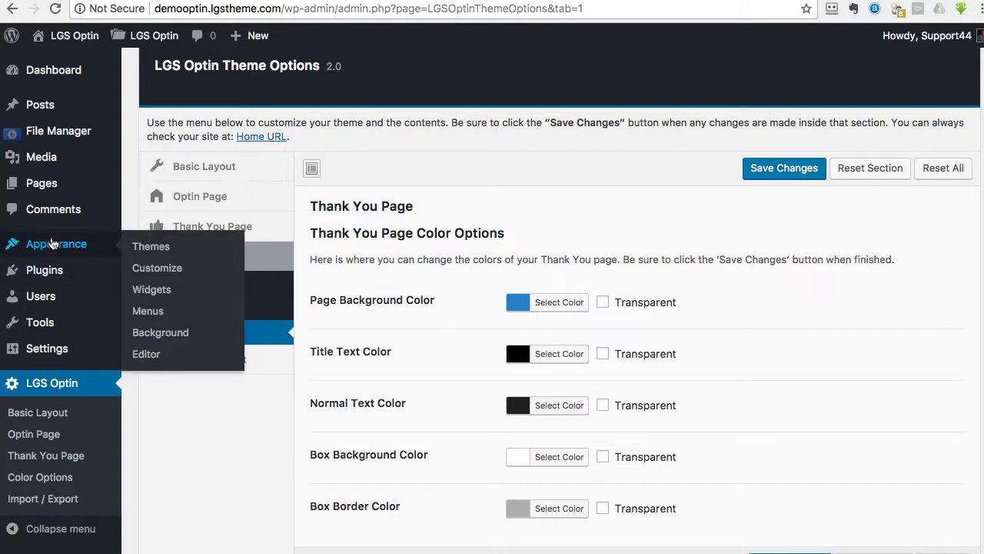
{"action": "left_click", "coordinate": [146, 312]}
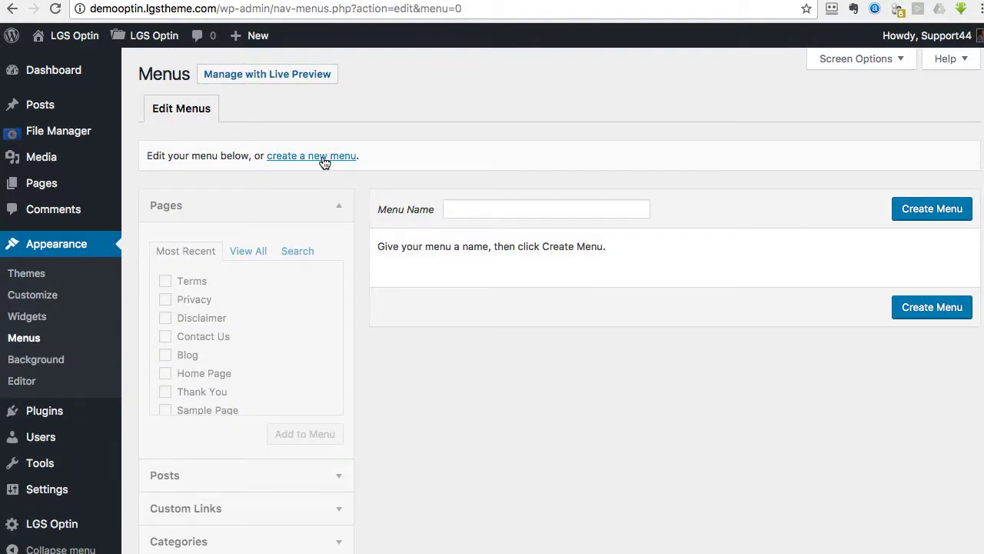
{"action": "left_click", "coordinate": [326, 160]}
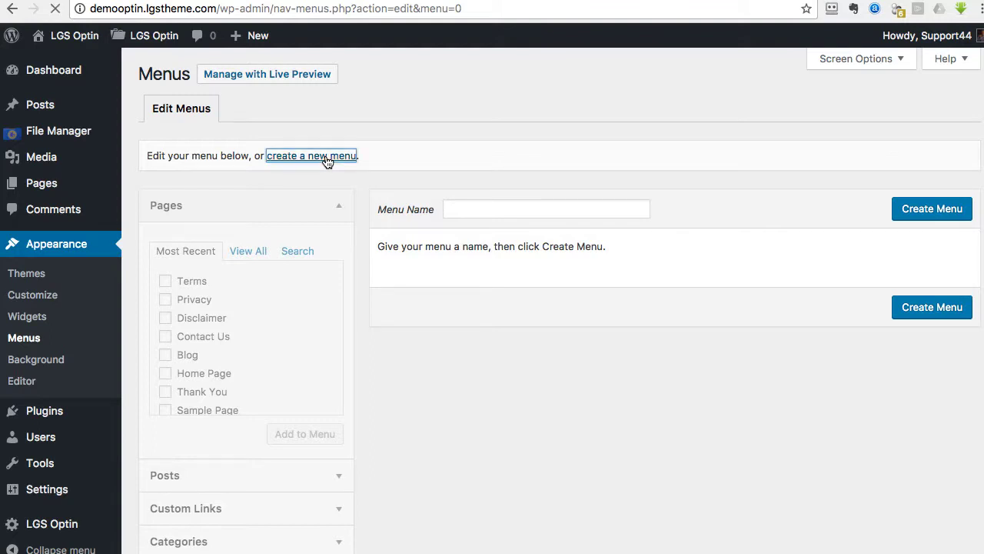
{"action": "left_click", "coordinate": [494, 211]}
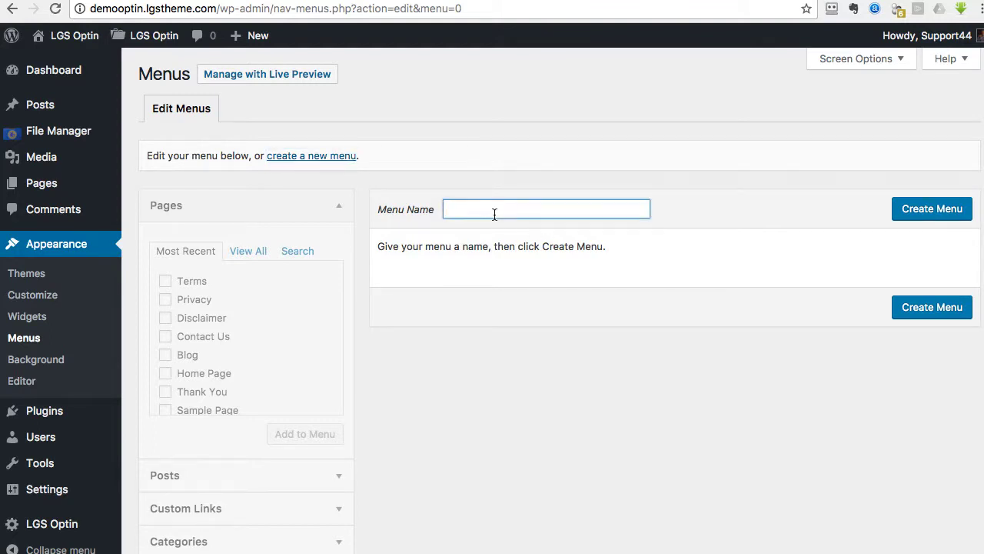
{"action": "type", "text": "Foote"}
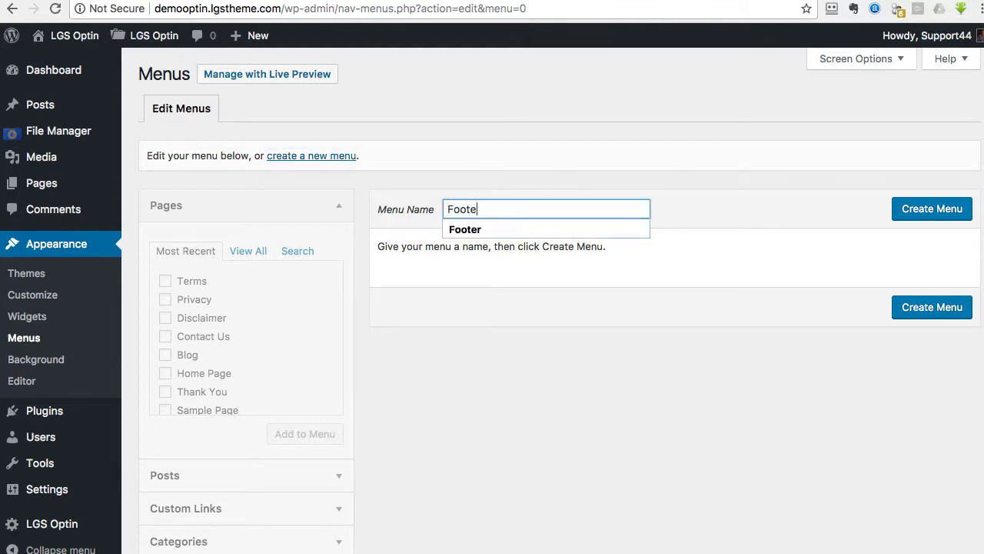
{"action": "type", "text": "r"}
{"action": "left_click", "coordinate": [490, 229]}
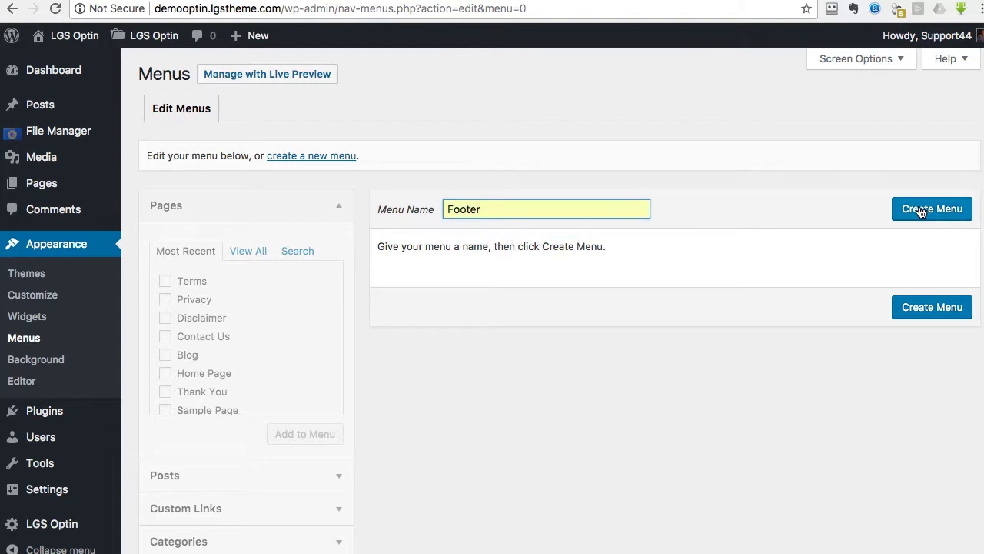
{"action": "left_click", "coordinate": [902, 218]}
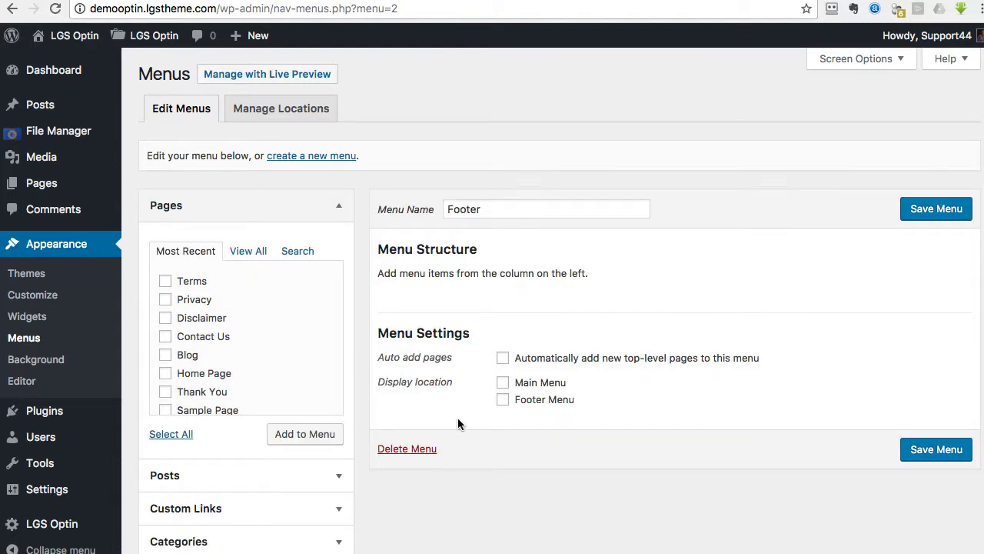
Add the Terms, Privacy, Disclaimer and Contact Us pages to Footer and save the menu.
{"action": "left_click", "coordinate": [164, 281]}
{"action": "left_click", "coordinate": [164, 300]}
{"action": "left_click", "coordinate": [166, 318]}
{"action": "left_click", "coordinate": [166, 336]}
{"action": "left_click", "coordinate": [299, 442]}
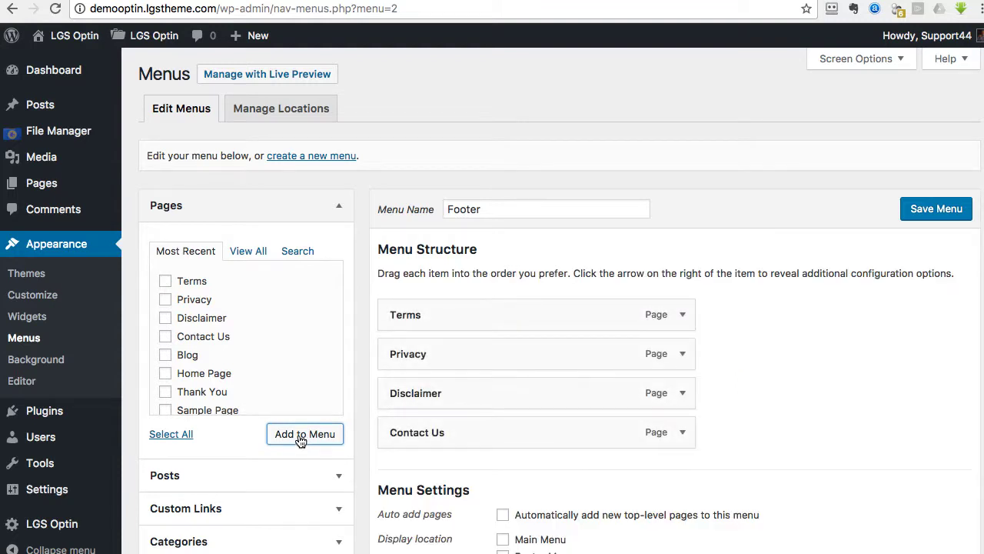
{"action": "left_click", "coordinate": [938, 213]}
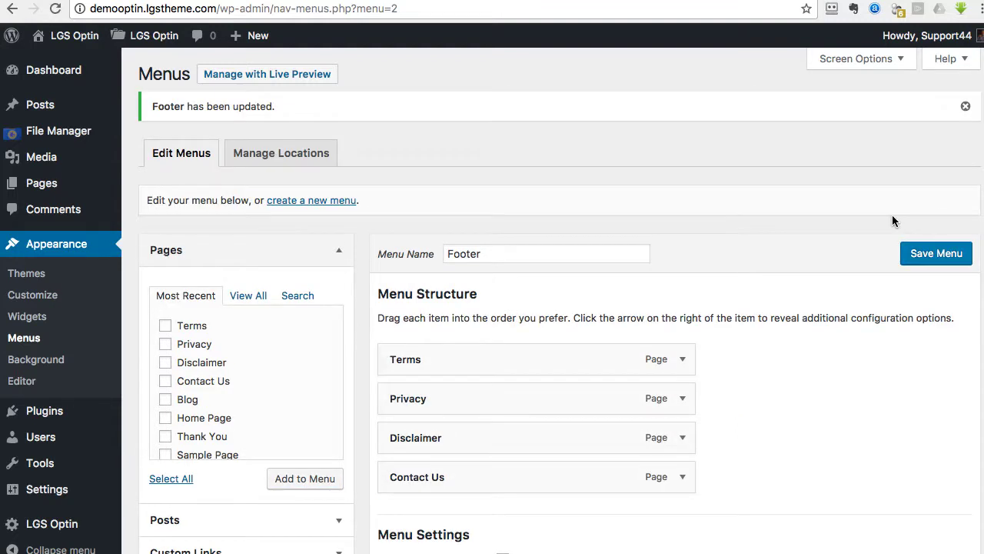
In Manage Locations, assign the Footer menu to the Footer Menu location and save.
{"action": "left_click", "coordinate": [294, 158]}
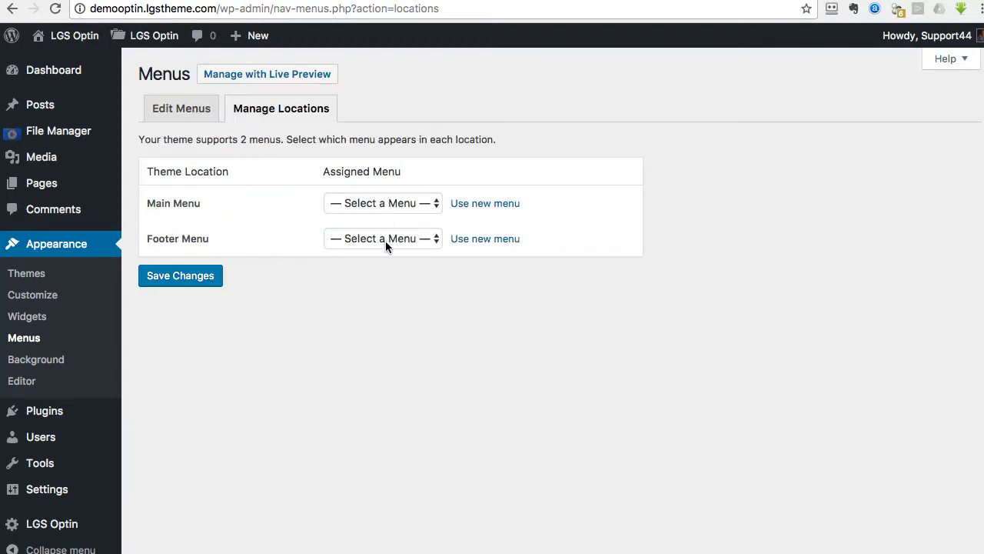
{"action": "left_click", "coordinate": [386, 240]}
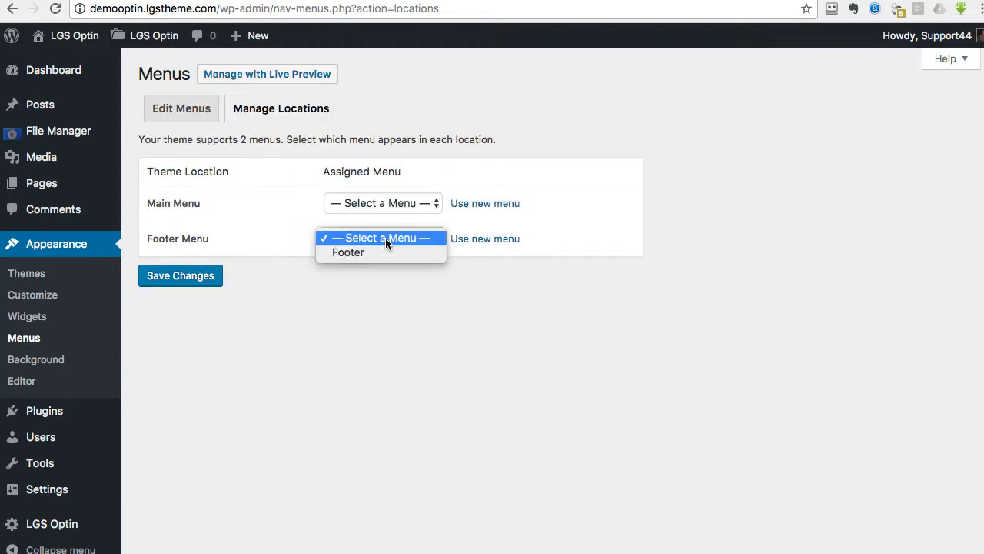
{"action": "left_click", "coordinate": [379, 252]}
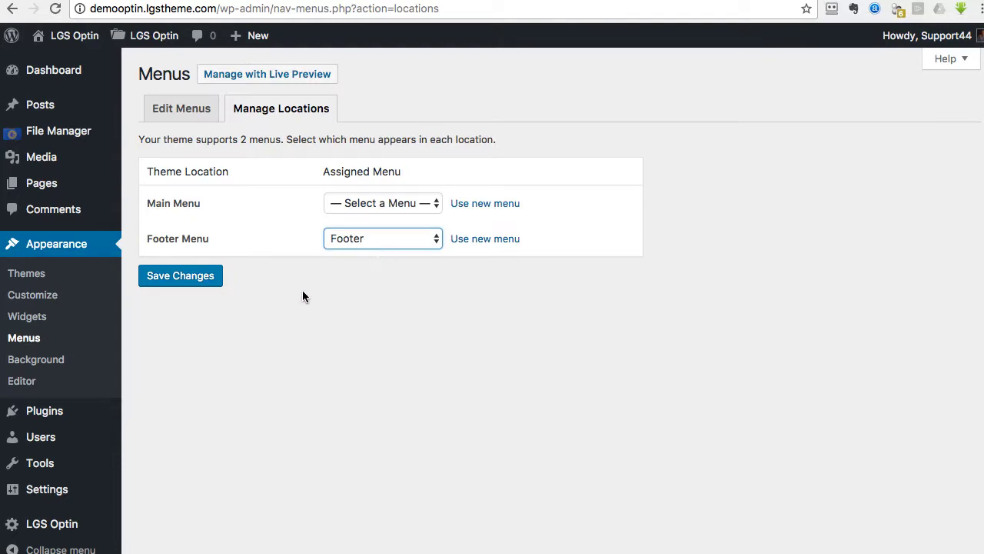
{"action": "left_click", "coordinate": [169, 280]}
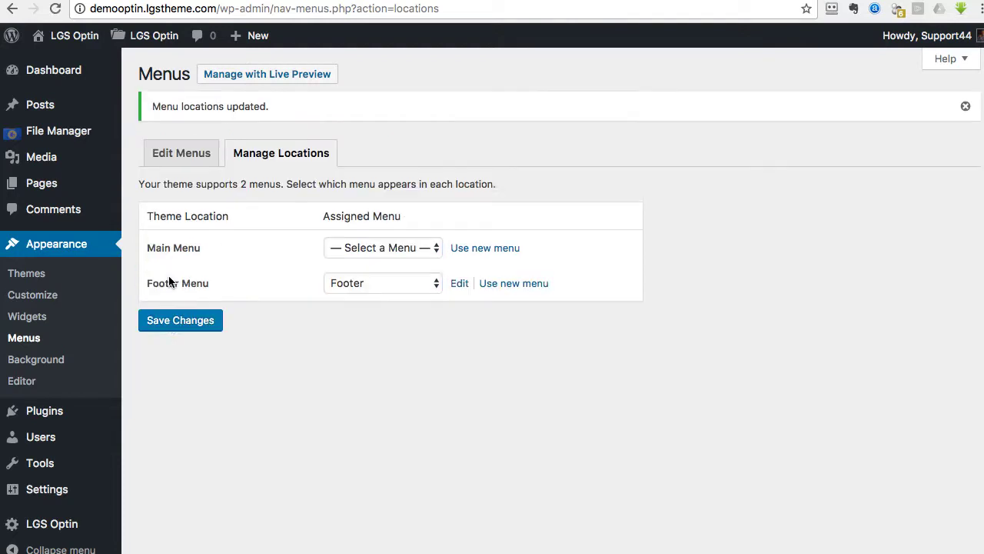
Reload the live optin page to confirm the footer links, then return to the admin.
{"action": "left_click", "coordinate": [853, 1]}
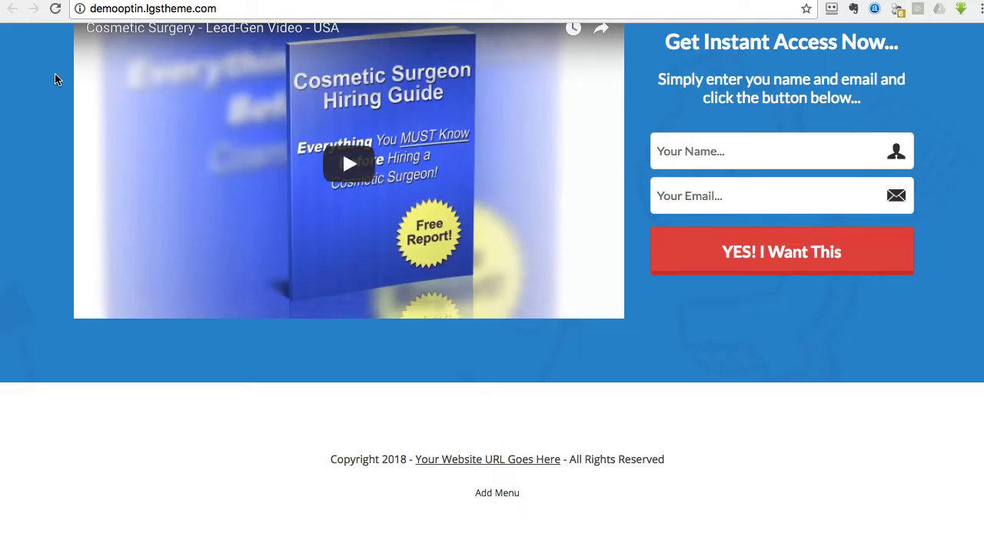
{"action": "left_click", "coordinate": [54, 8]}
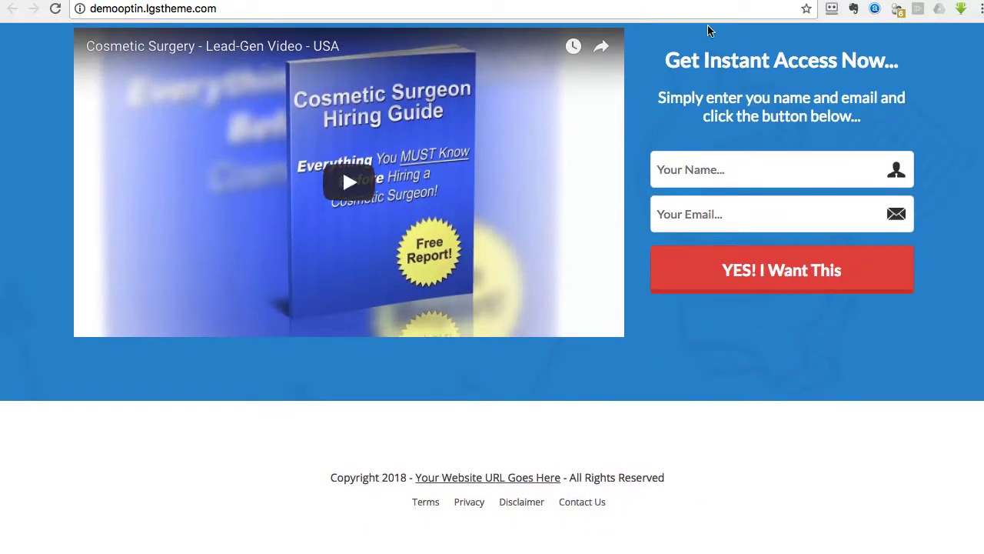
{"action": "left_click", "coordinate": [734, 2]}
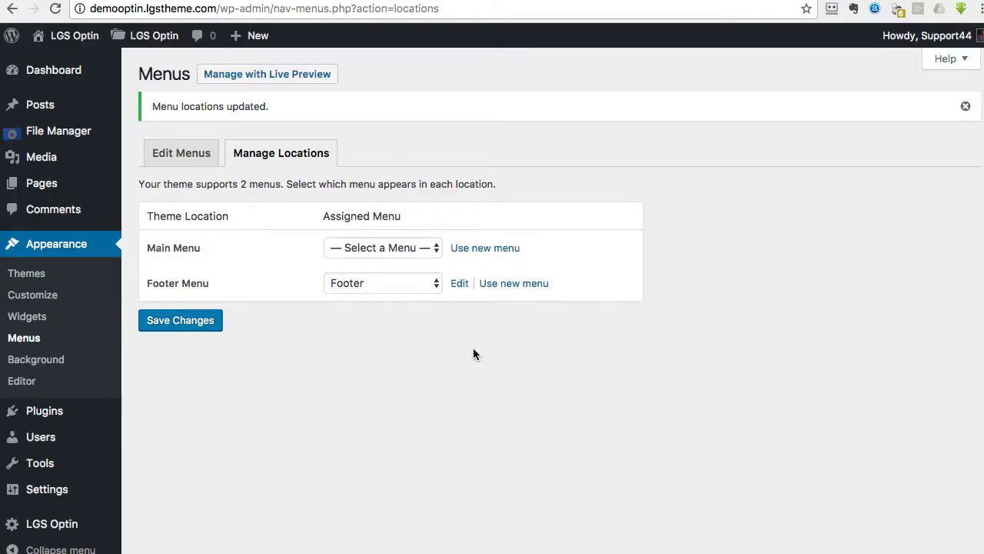
Open LGS Optin Theme Options from the admin sidebar.
{"action": "left_click", "coordinate": [52, 531]}
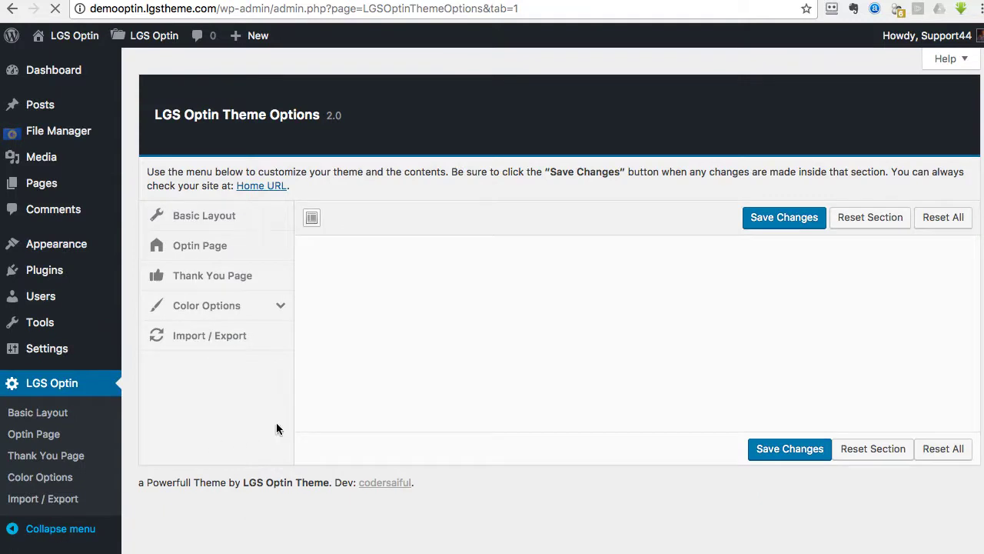